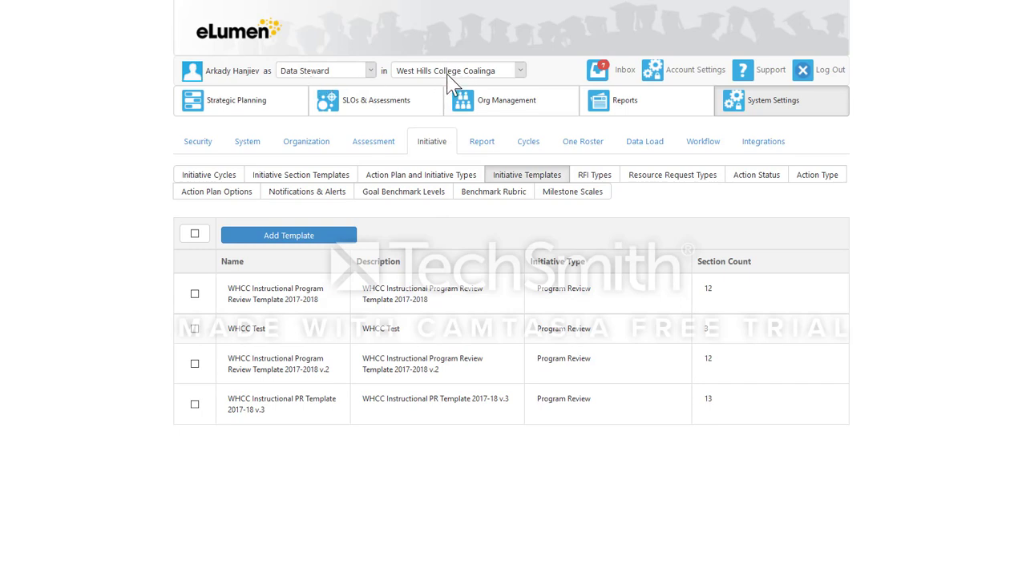
# Start a new initiative cycle for West Hills College Coalinga in Strategic Planning.
pyautogui.click(275, 108)
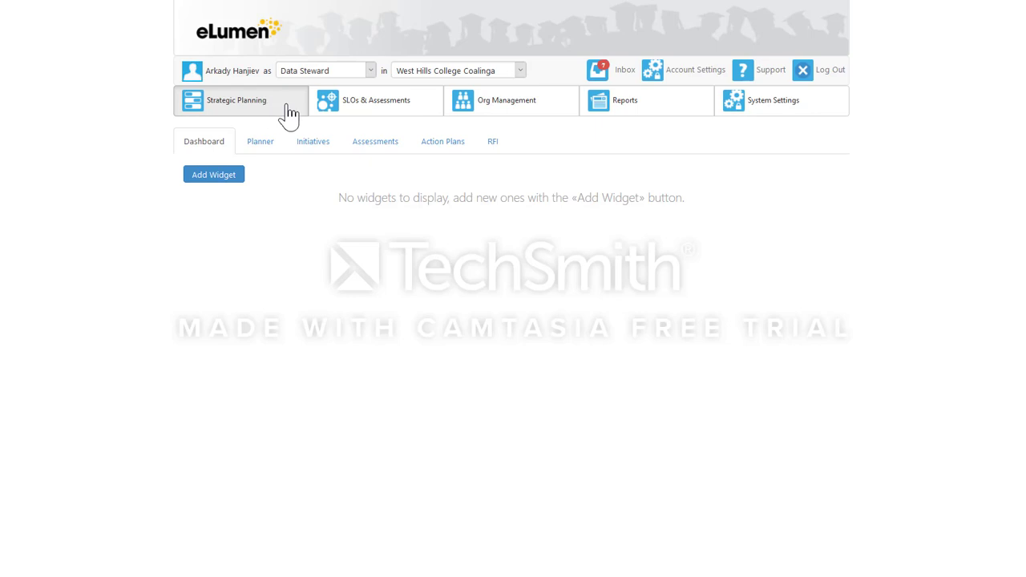
pyautogui.click(311, 140)
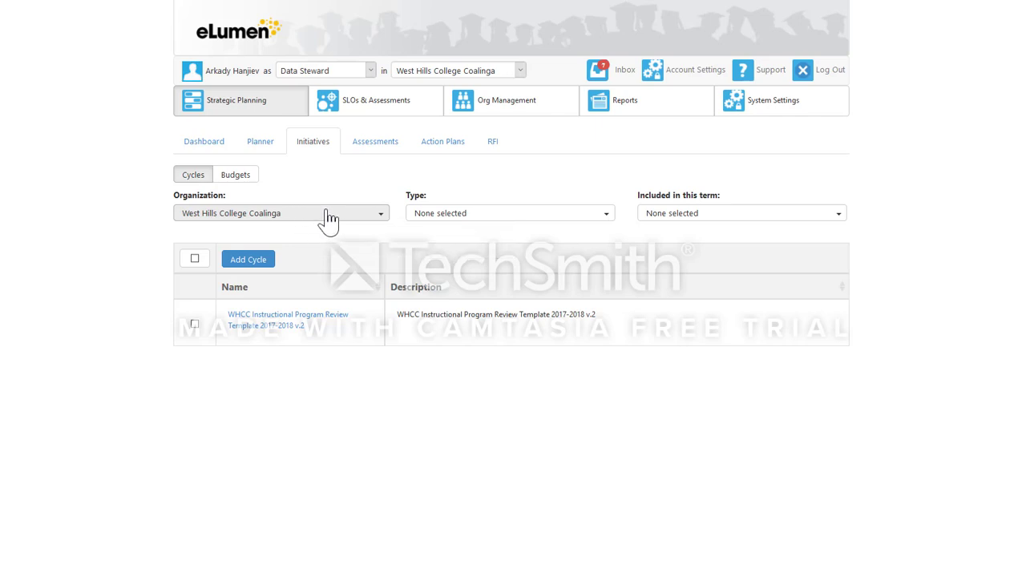
pyautogui.click(250, 261)
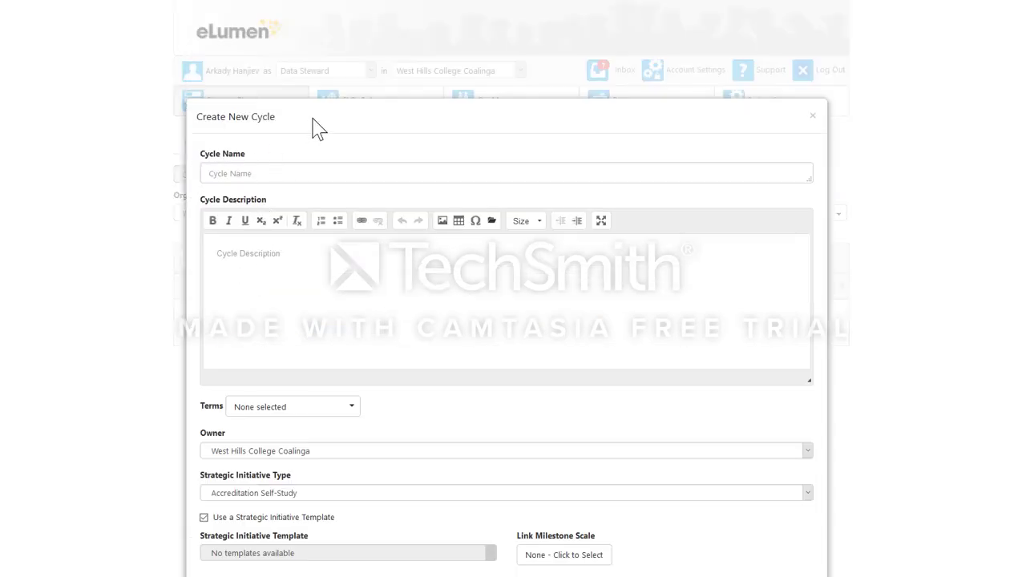
# Name the new cycle "WHCC Instructional PR Template 2017-18 v.3".
pyautogui.click(284, 173)
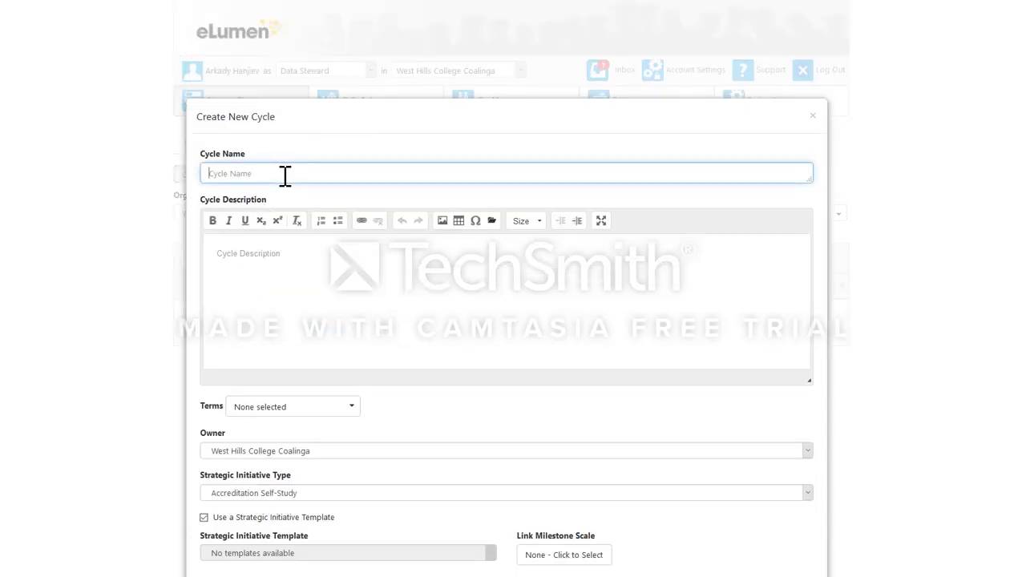
pyautogui.write('WHCC')
pyautogui.write(' Instructional ')
pyautogui.write('PR Tempalt')
pyautogui.write('late ')
pyautogui.write('2017-18 v.3')
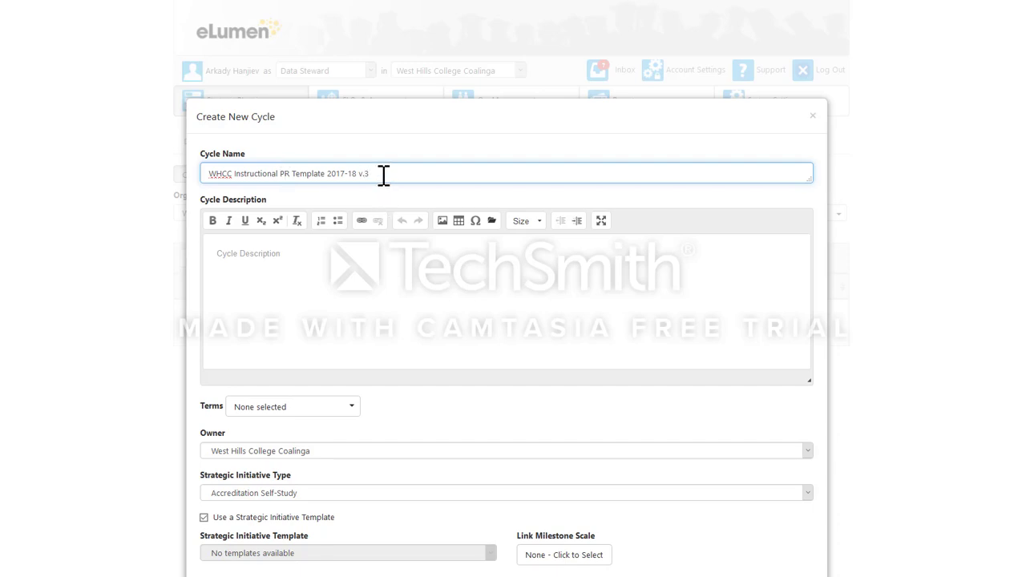
# Copy the cycle name into the cycle description.
pyautogui.moveTo(383, 174); pyautogui.dragTo(194, 175)
pyautogui.hotkey('ctrl', 'c')
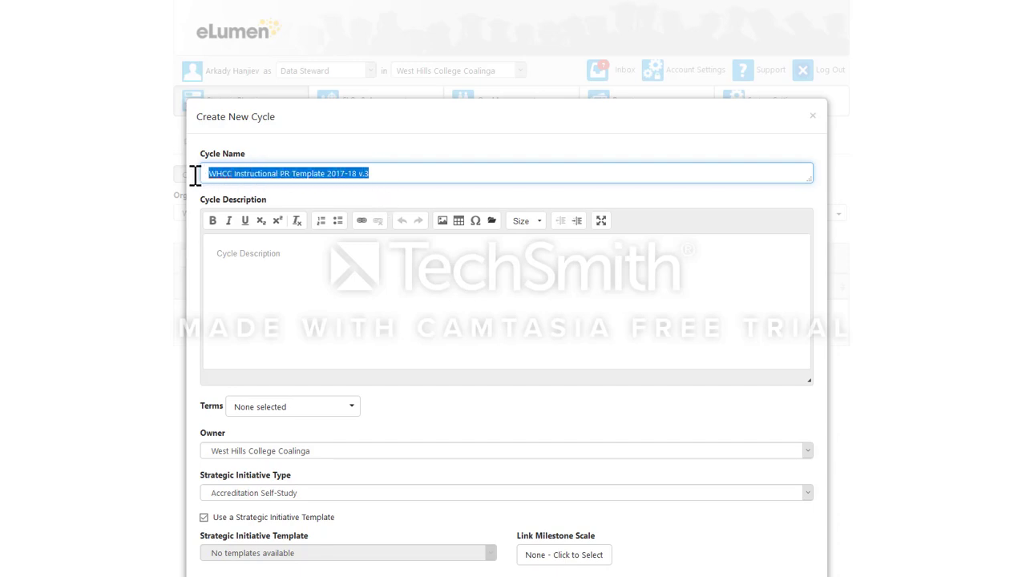
pyautogui.click(260, 257)
pyautogui.hotkey('ctrl', 'v')
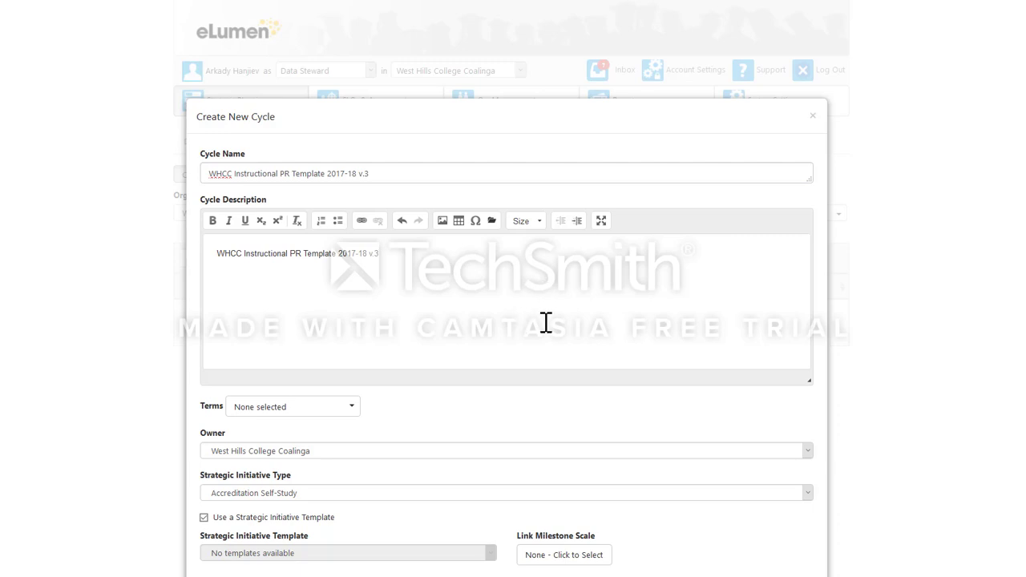
# Assign the terms Fall 2017, Spring 2018 and Summer 2018 to the cycle.
pyautogui.scroll(-2, 550, 308)
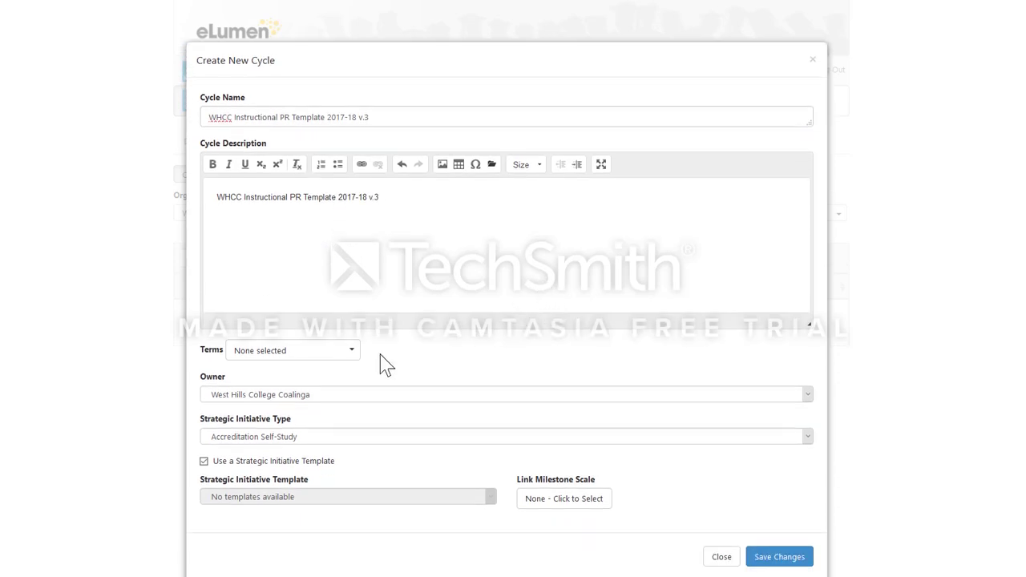
pyautogui.click(352, 358)
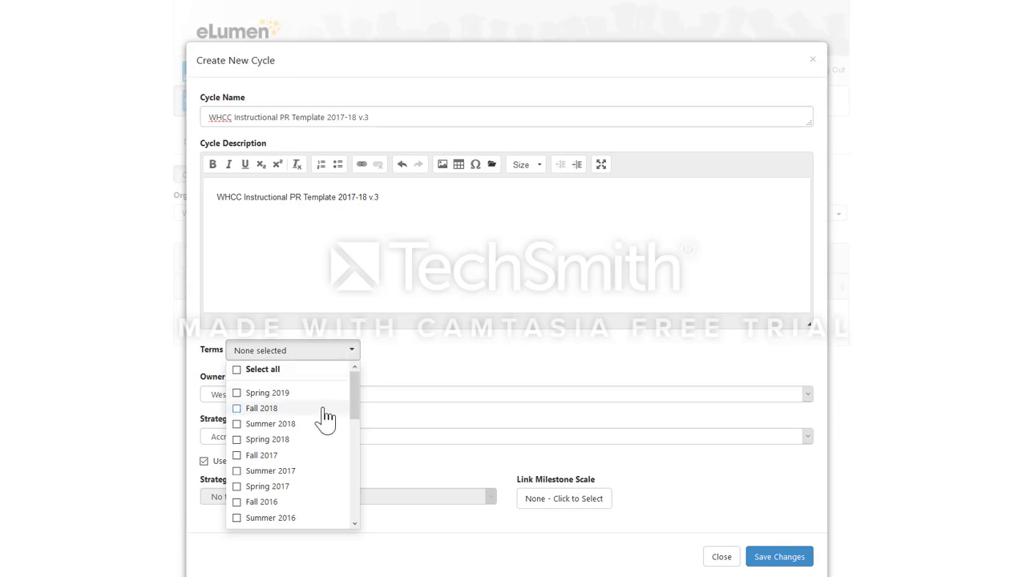
pyautogui.click(240, 458)
pyautogui.click(240, 442)
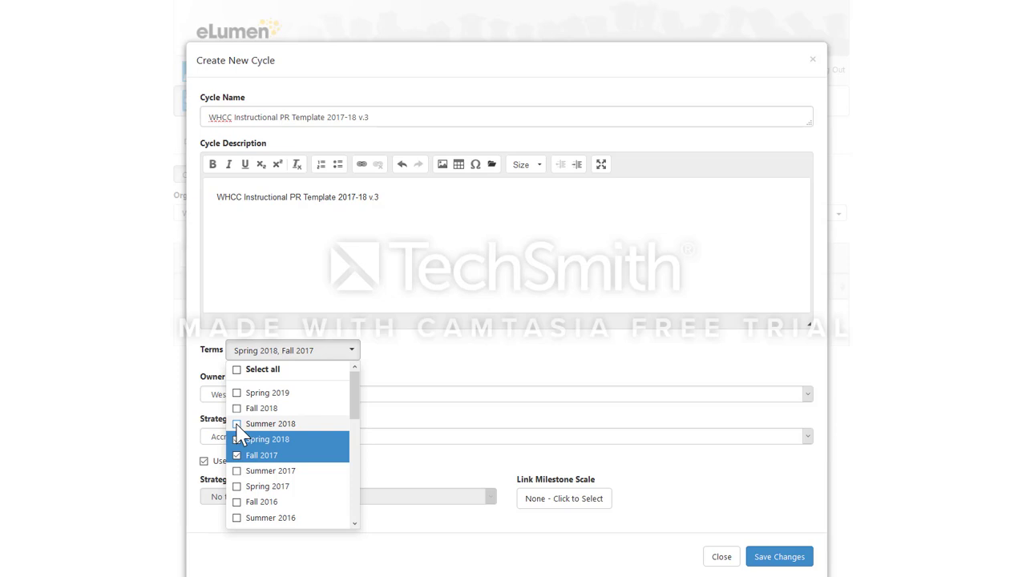
pyautogui.click(238, 425)
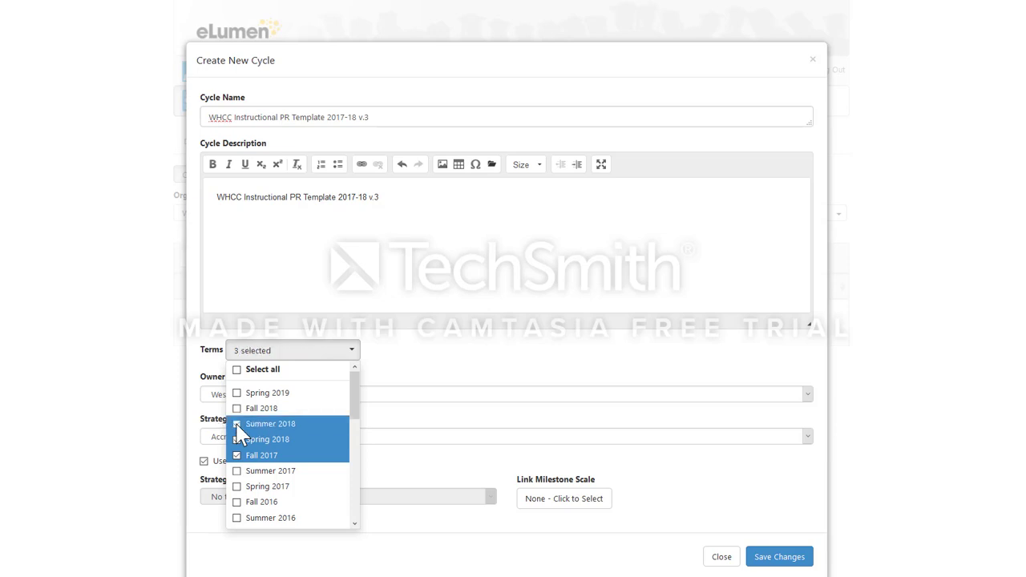
pyautogui.click(433, 369)
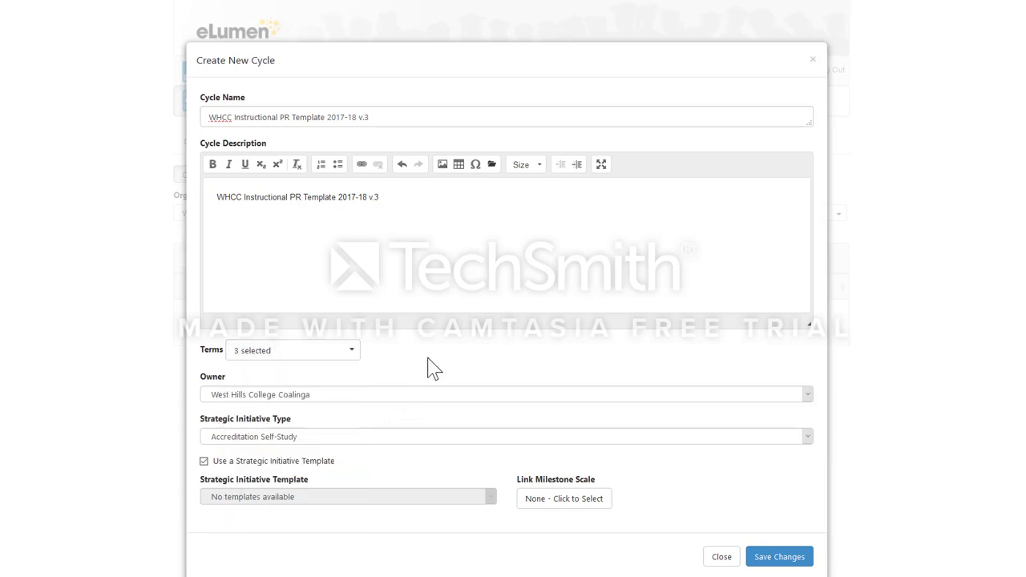
# Set the strategic initiative type to Program Review and use the template WHCC Instructional PR Template 2017-18 v.3.
pyautogui.click(422, 440)
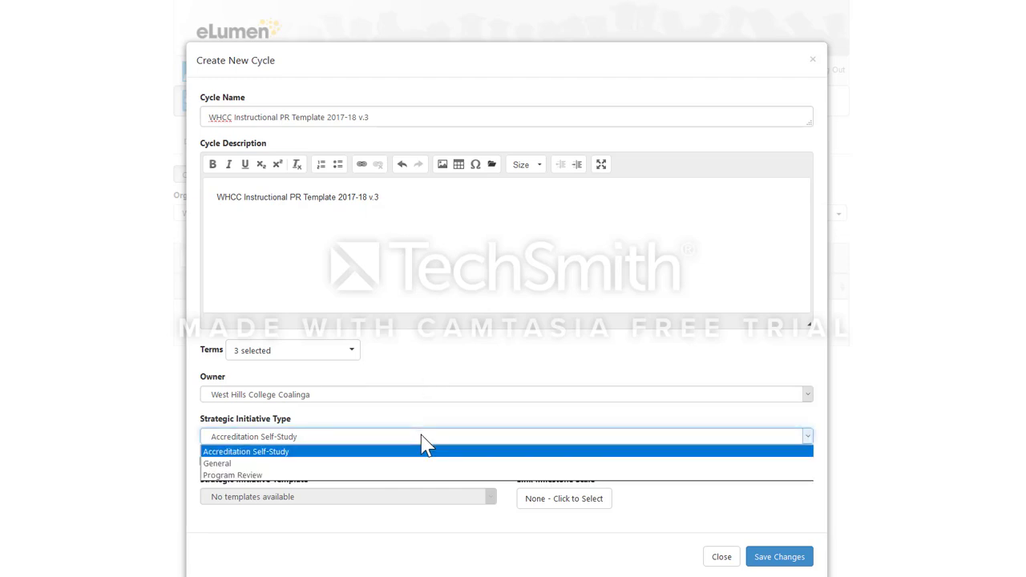
pyautogui.click(410, 476)
pyautogui.click(490, 497)
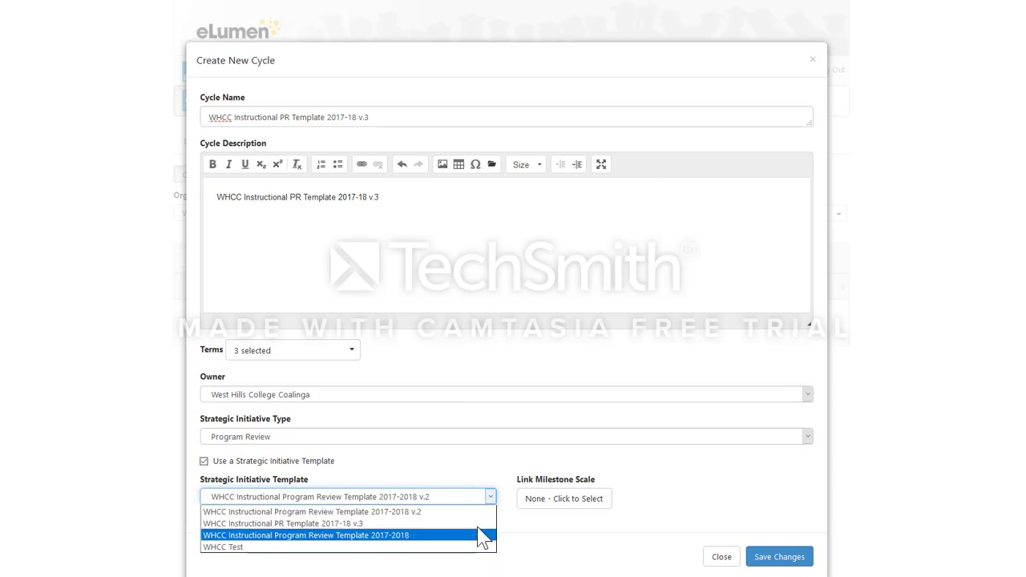
pyautogui.click(319, 524)
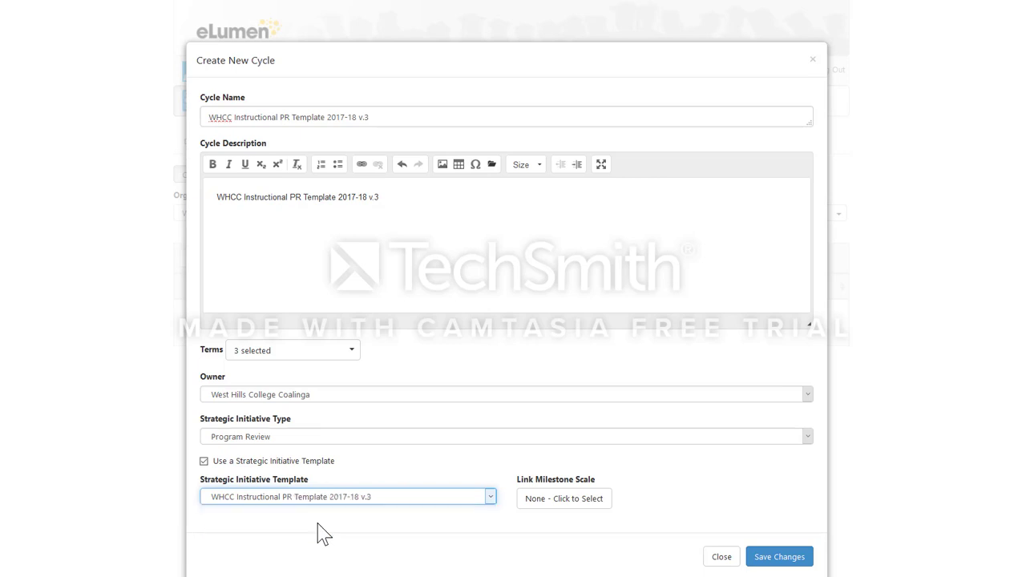
pyautogui.click(560, 499)
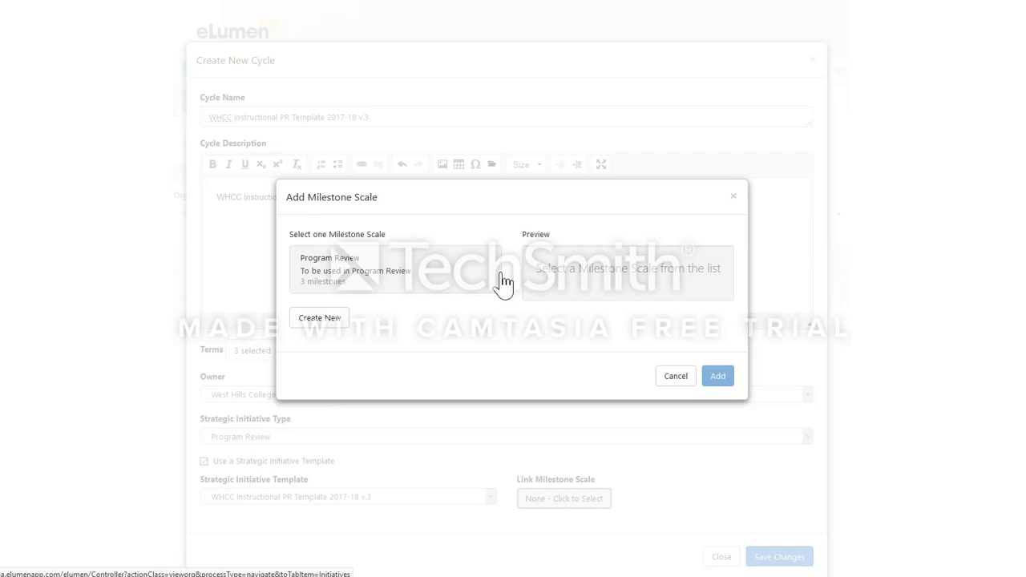
pyautogui.click(673, 378)
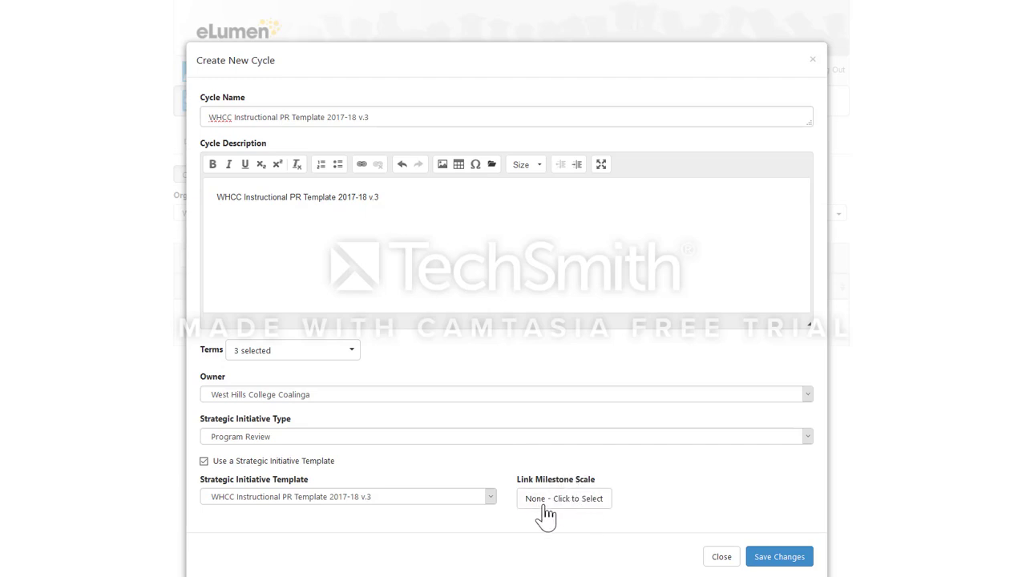
pyautogui.click(560, 495)
pyautogui.click(673, 376)
# Save the new WHCC Instructional PR Template 2017-18 v.3 cycle.
pyautogui.click(765, 561)
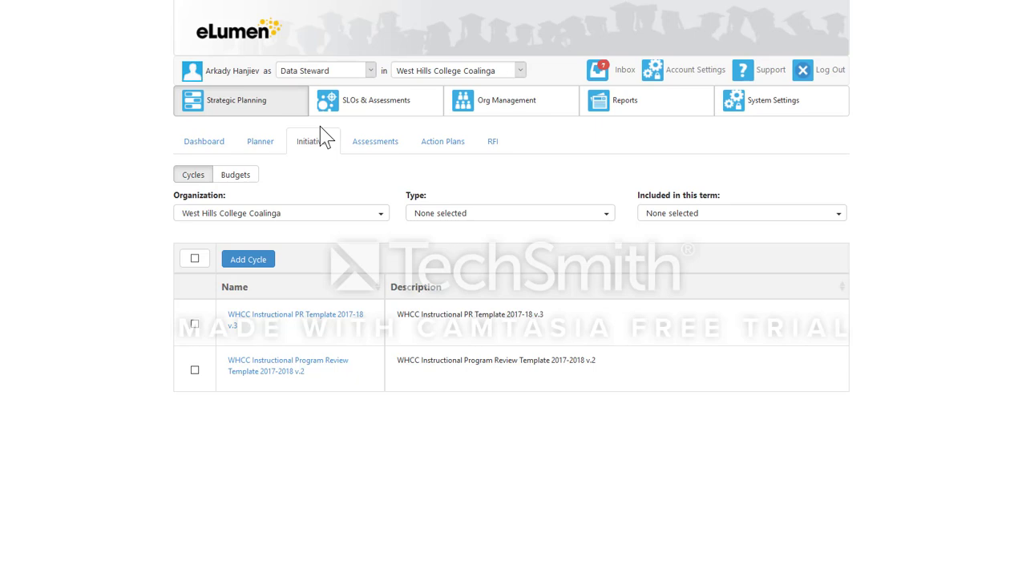
pyautogui.click(309, 213)
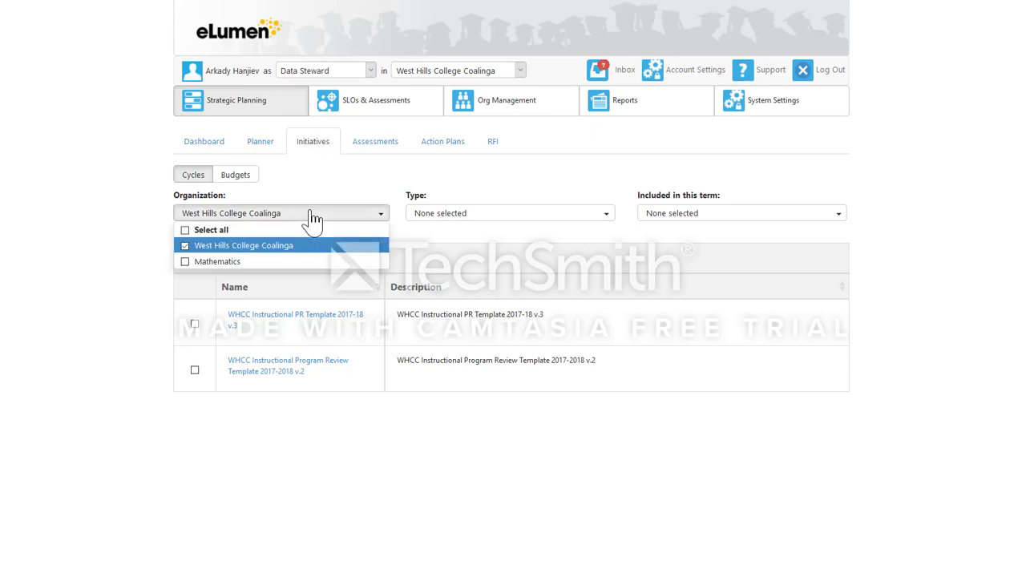
pyautogui.click(310, 213)
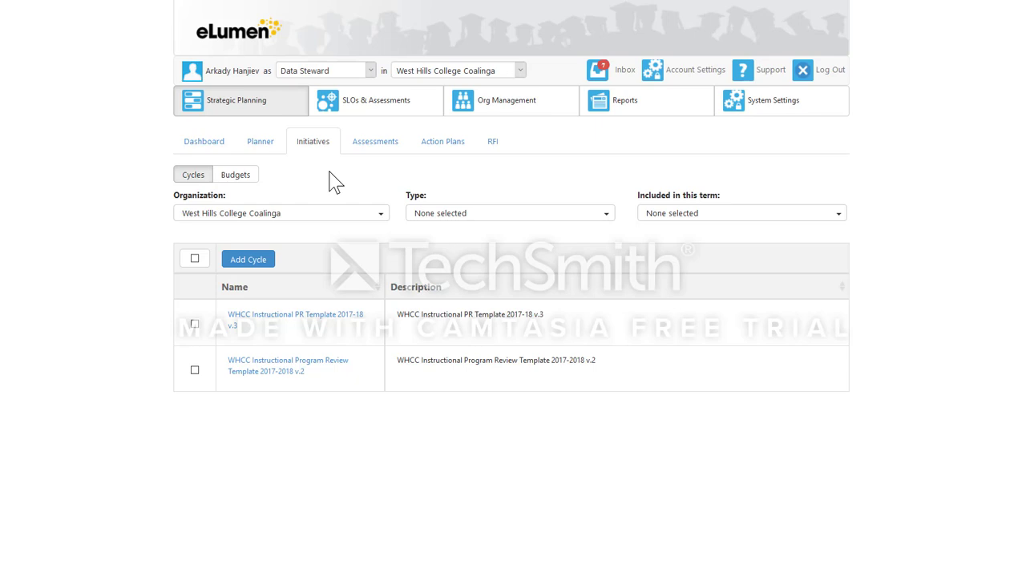
pyautogui.click(280, 215)
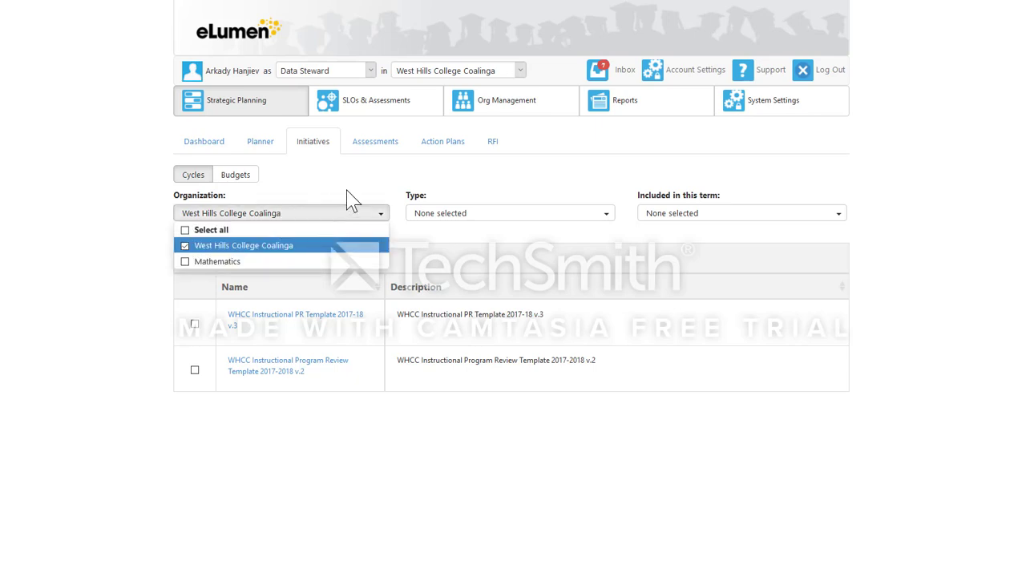
pyautogui.click(347, 199)
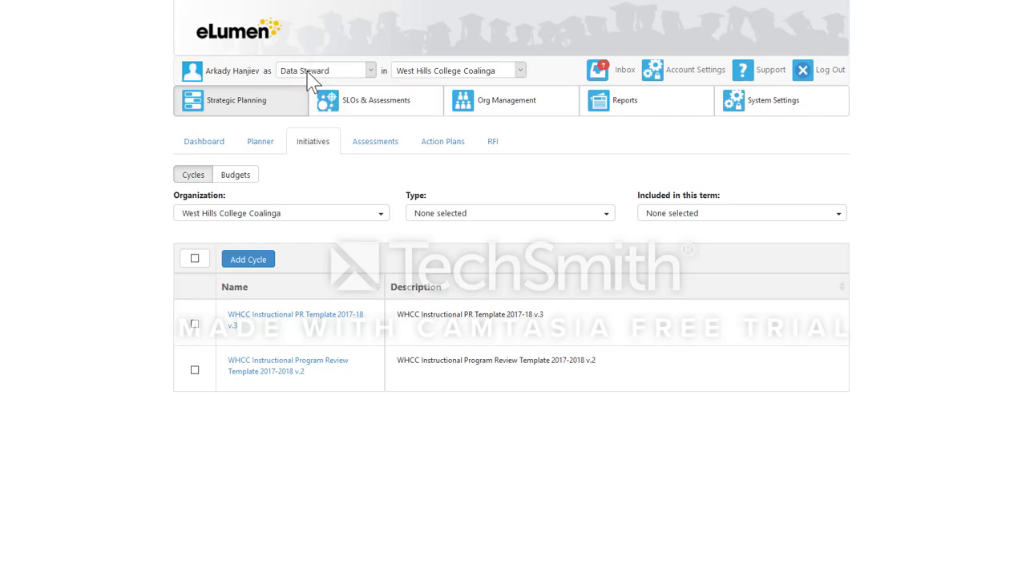
# Switch the active organization to Mathematics and show the Program Review parent cycles in the term timeline.
pyautogui.click(433, 73)
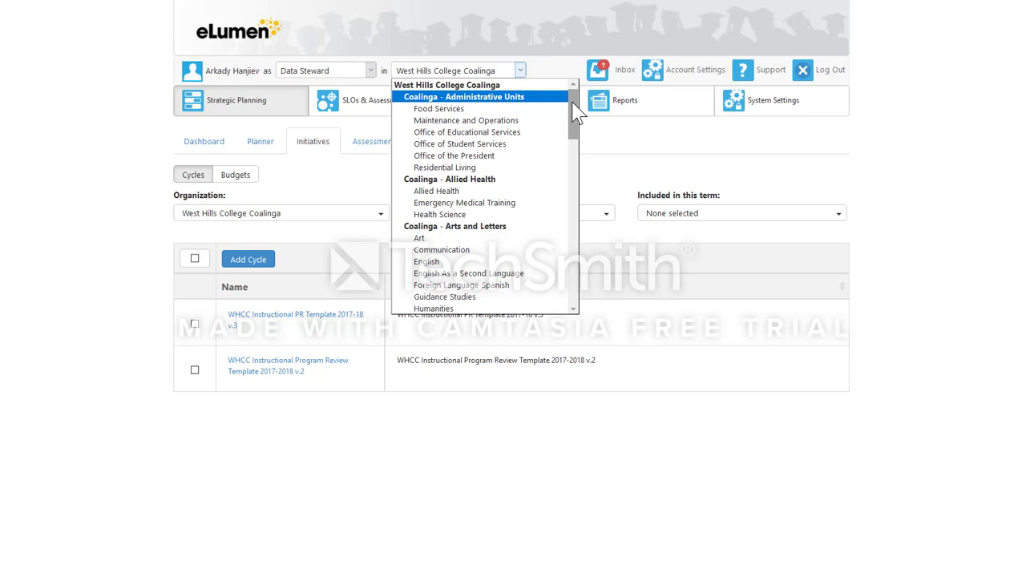
pyautogui.moveTo(572, 102); pyautogui.dragTo(580, 205)
pyautogui.click(505, 206)
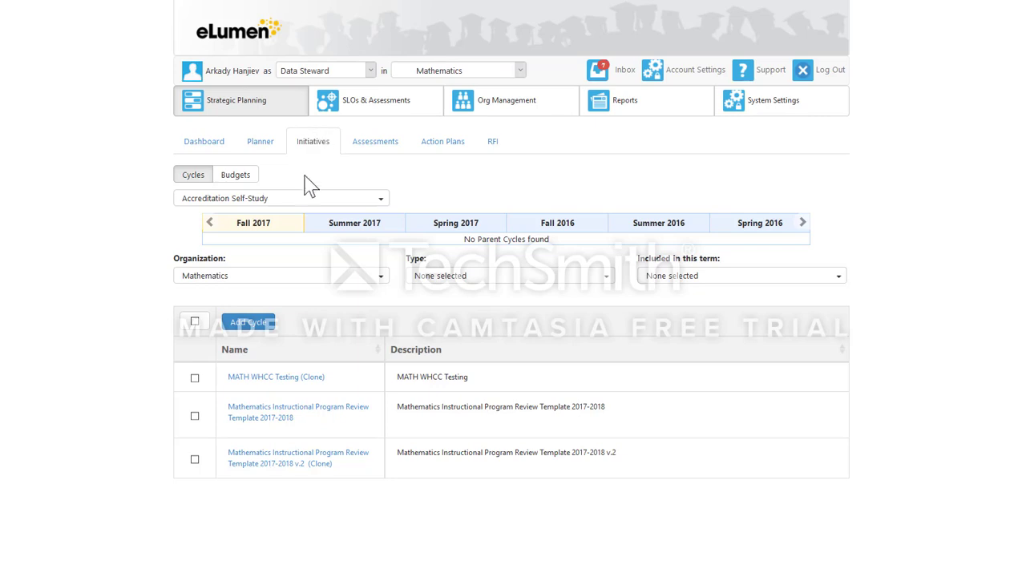
pyautogui.click(298, 200)
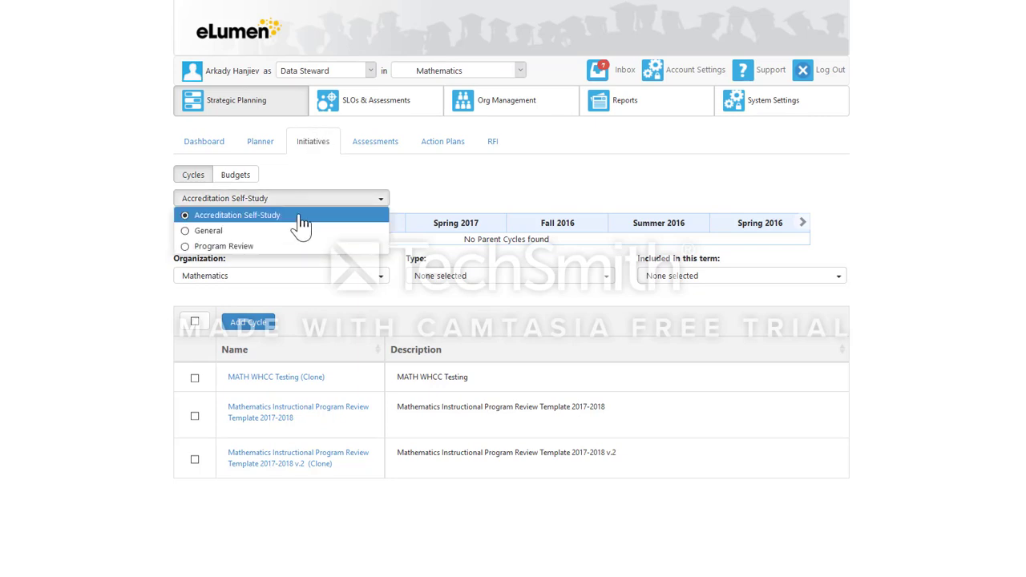
pyautogui.click(242, 248)
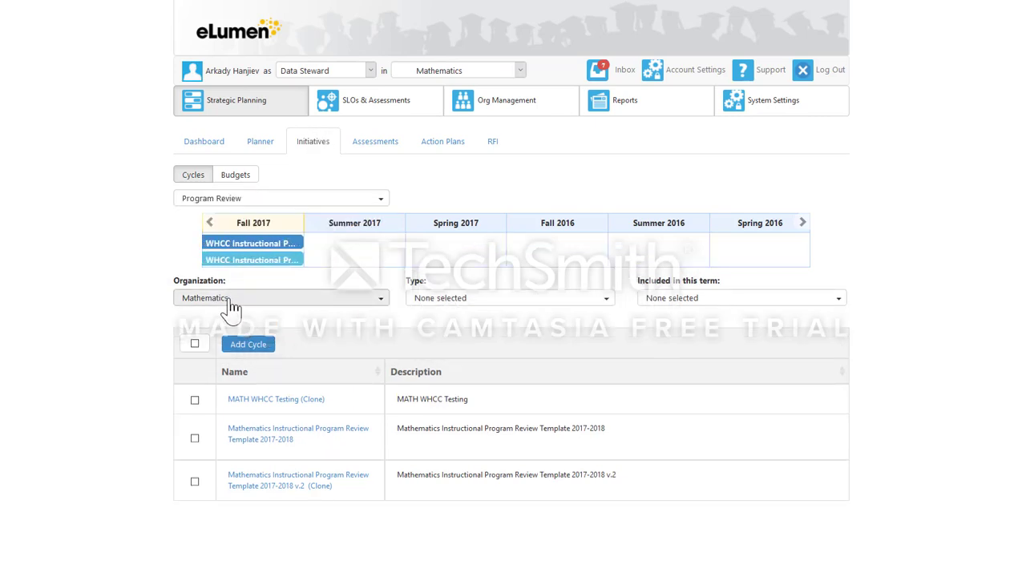
# Clone the parent cycle WHCC Instructional PR Template 2017-18 v.3 from the term timeline.
pyautogui.click(210, 222)
pyautogui.click(210, 222)
pyautogui.click(210, 222)
pyautogui.doubleClick(210, 220)
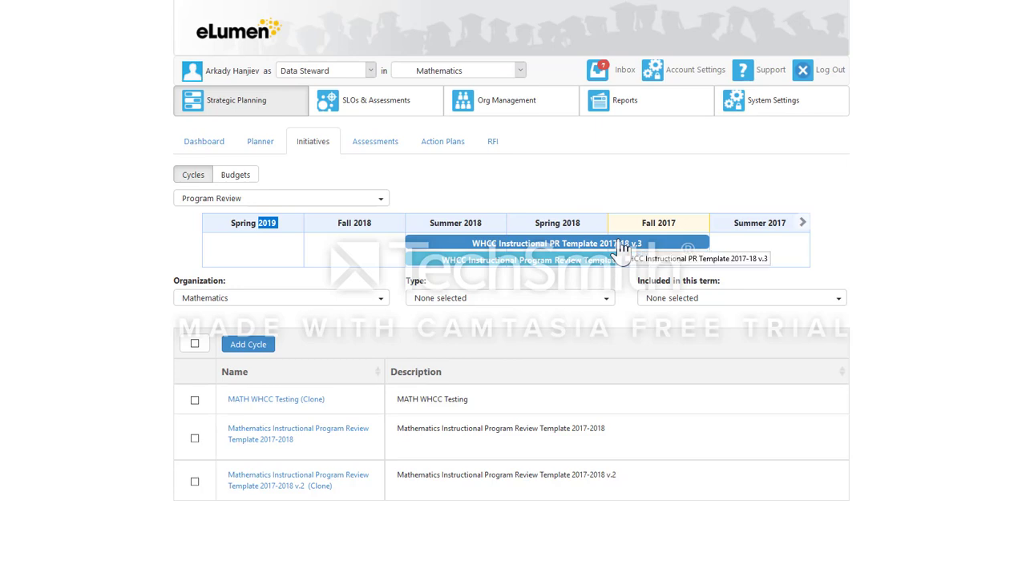
pyautogui.click(565, 248)
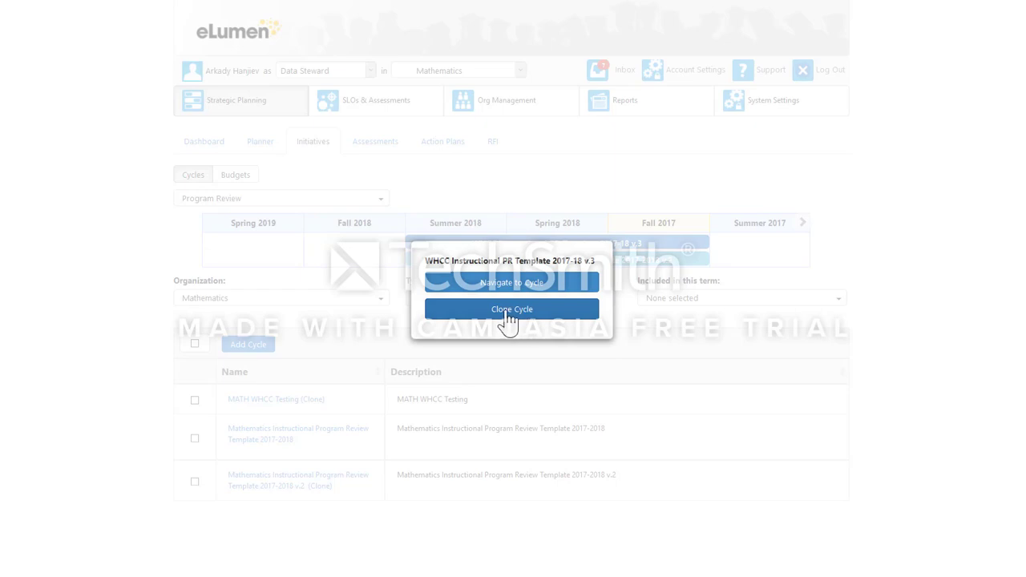
pyautogui.click(513, 309)
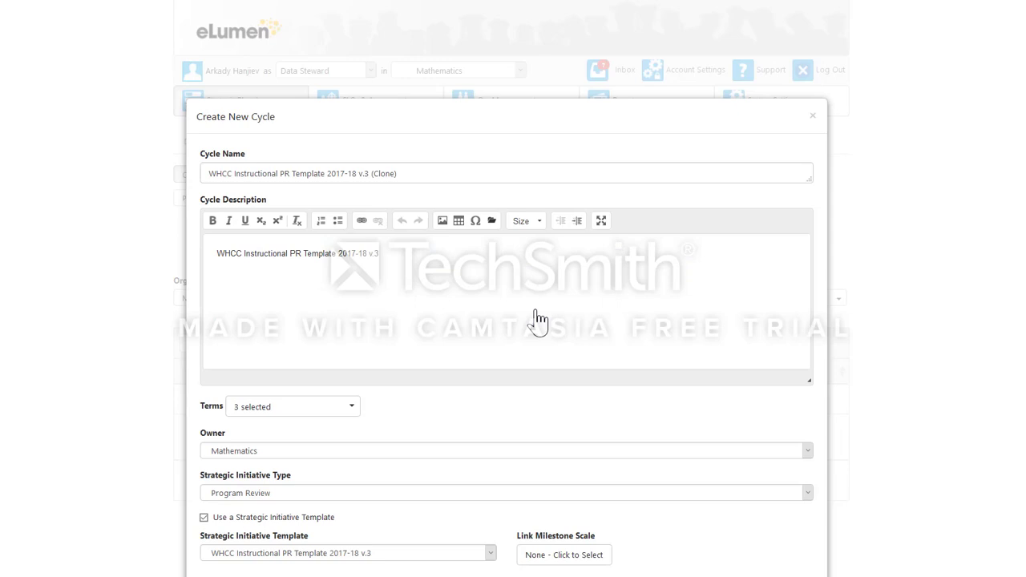
# Replace "WHCC" with "MATH" in both the name and the description of the cloned cycle.
pyautogui.moveTo(233, 173); pyautogui.dragTo(206, 174)
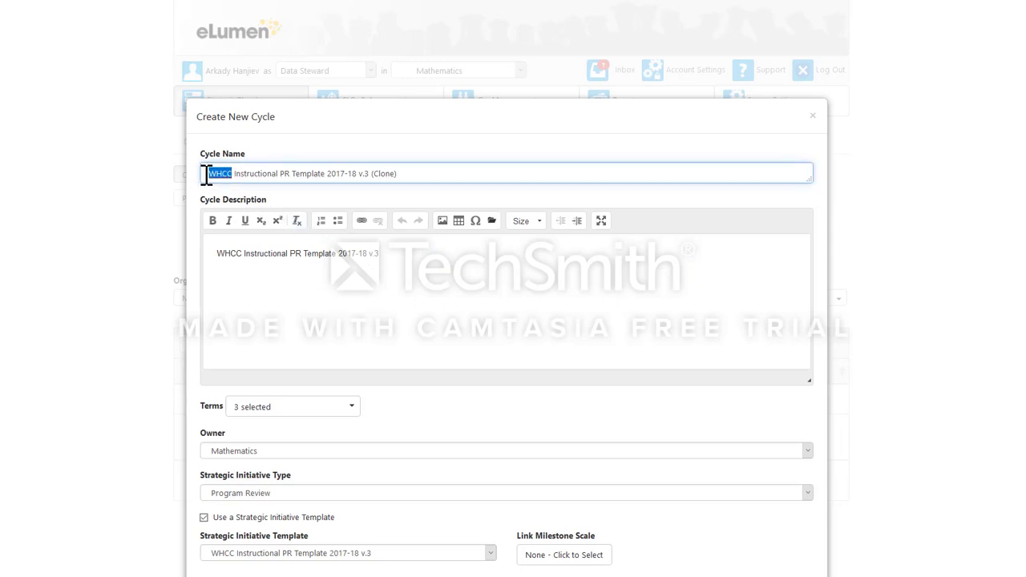
pyautogui.write('Ma')
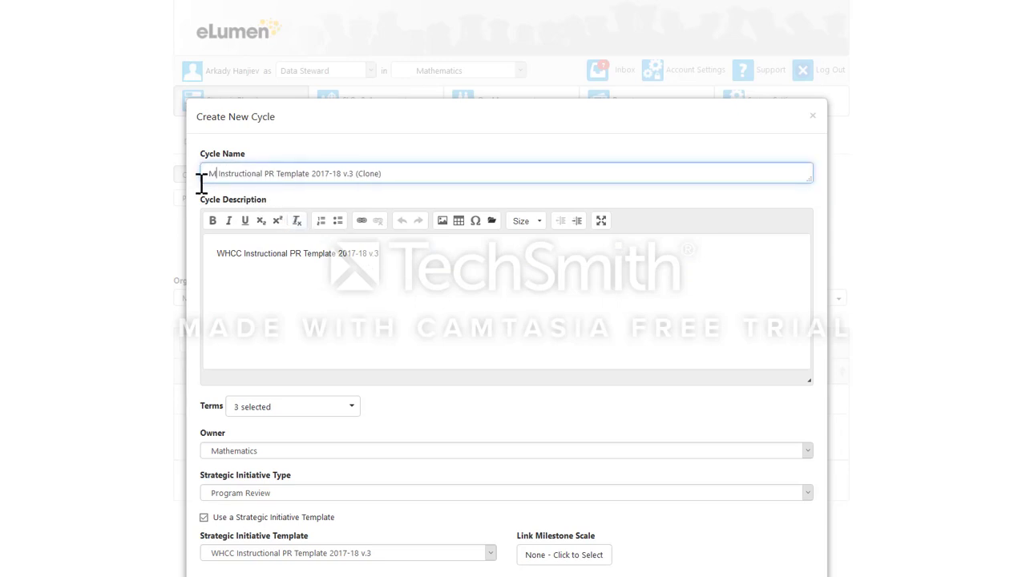
pyautogui.write('th')
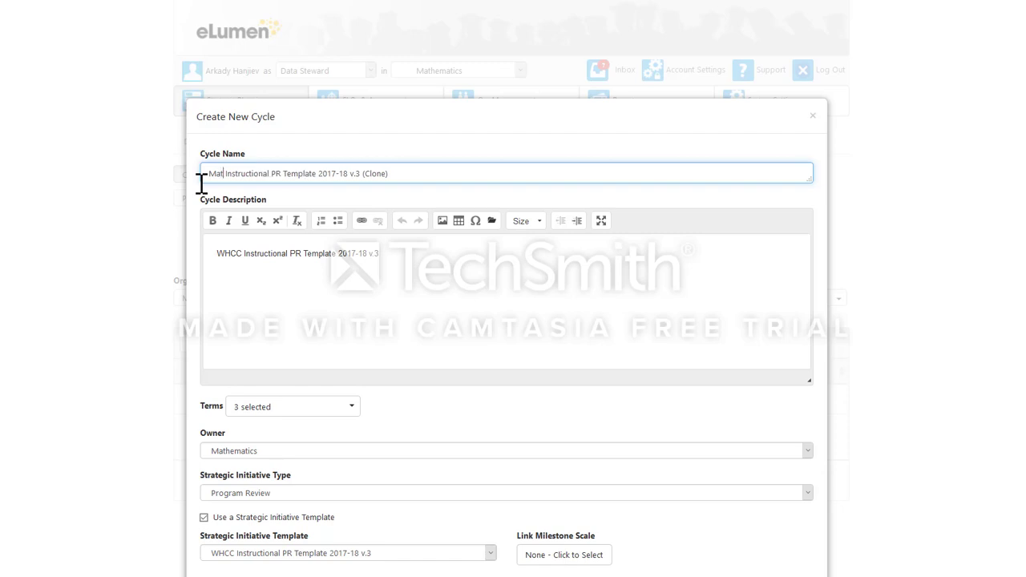
pyautogui.press('BackSpace')
pyautogui.press('BackSpace')
pyautogui.press('BackSpace')
pyautogui.write('ATH')
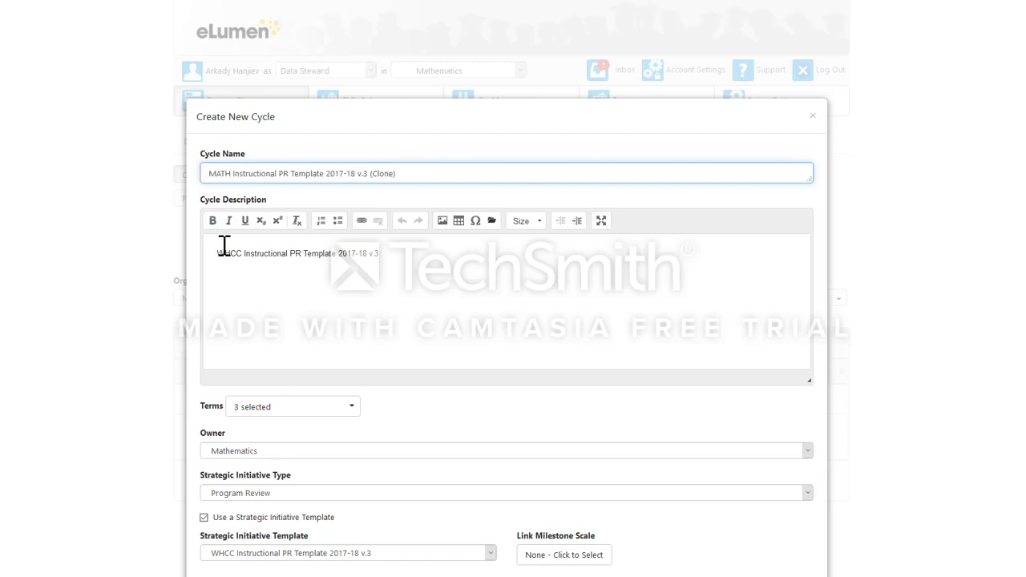
pyautogui.moveTo(240, 253); pyautogui.dragTo(215, 253)
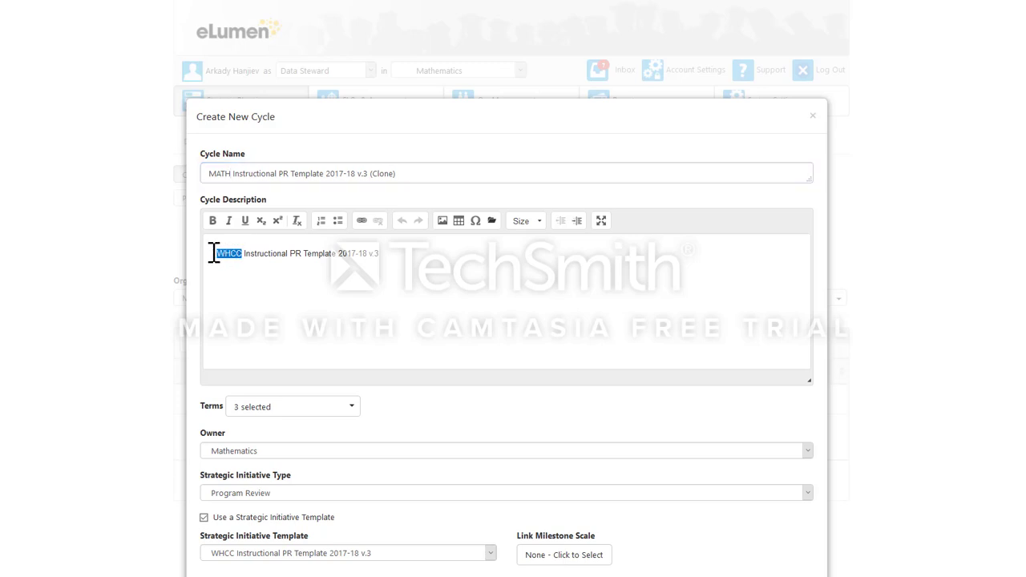
pyautogui.write('MATH')
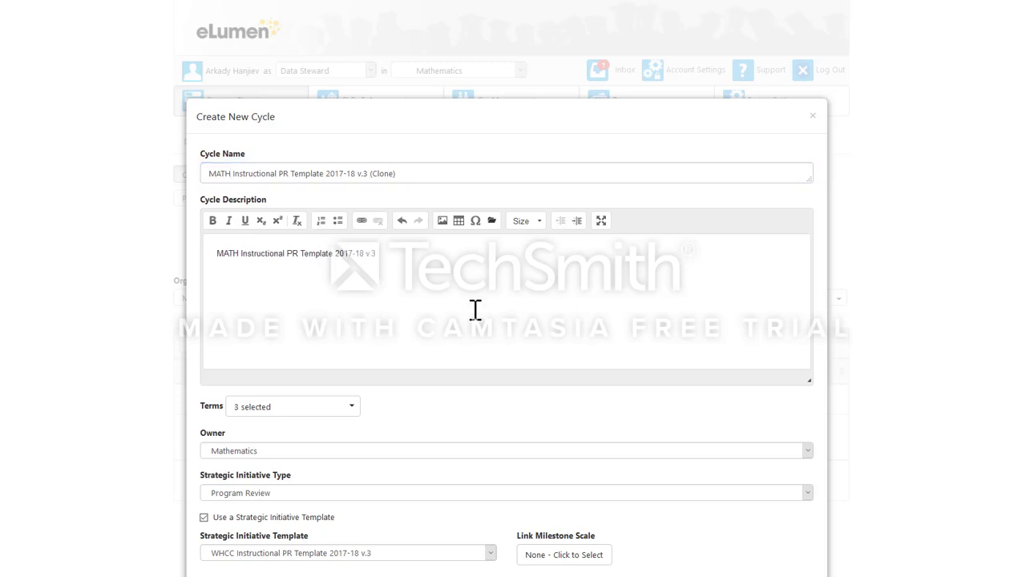
# Review the terms selected for the MATH Instructional PR Template 2017-18 v.3 (Clone) cycle and save it.
pyautogui.scroll(-2, 953, 327)
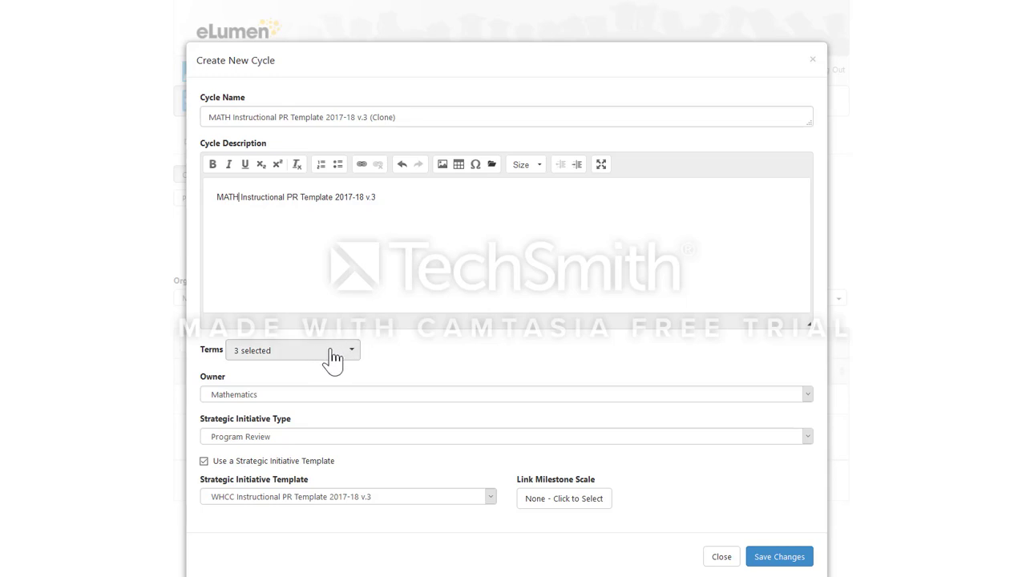
pyautogui.click(353, 351)
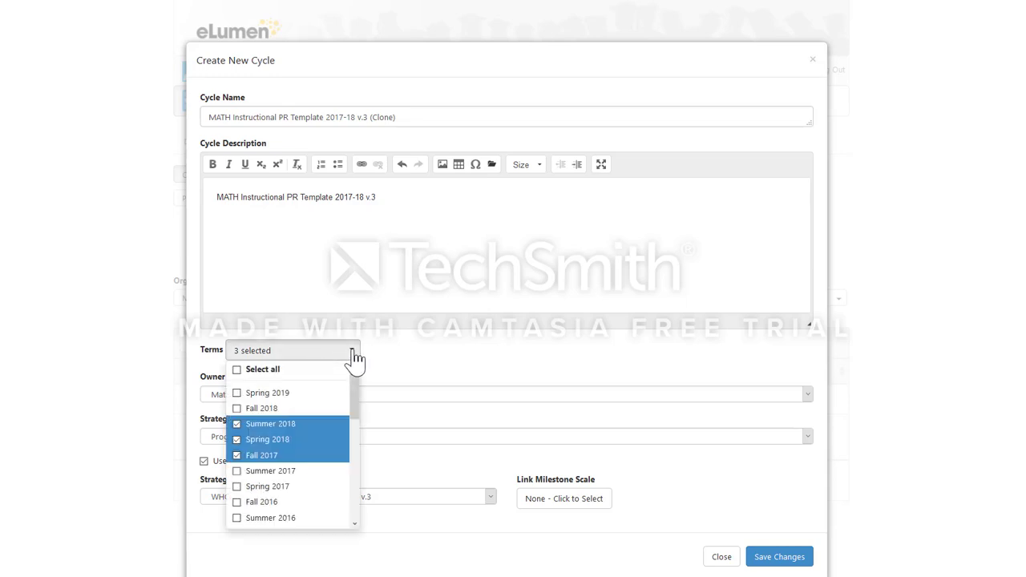
pyautogui.click(408, 367)
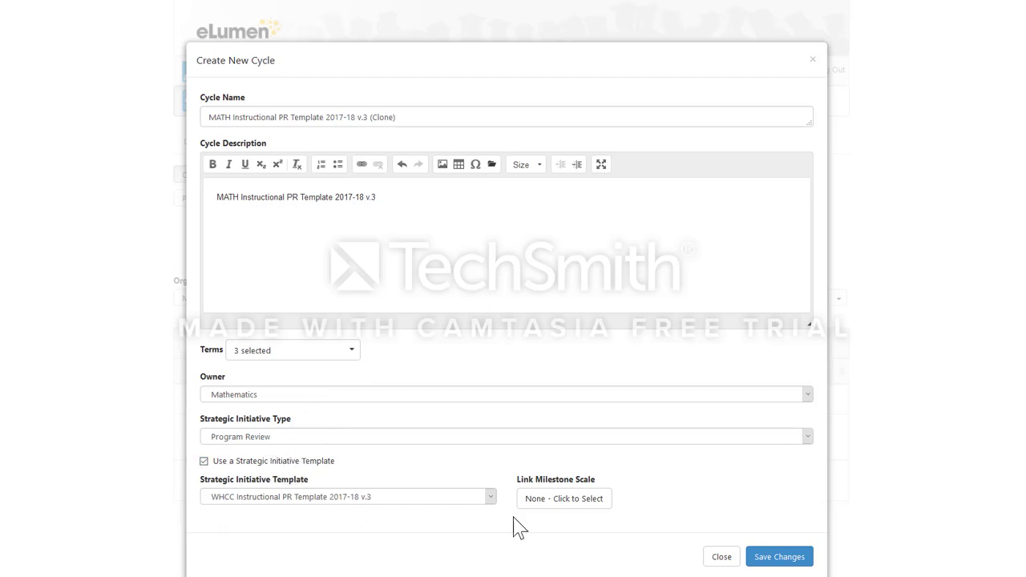
pyautogui.click(776, 557)
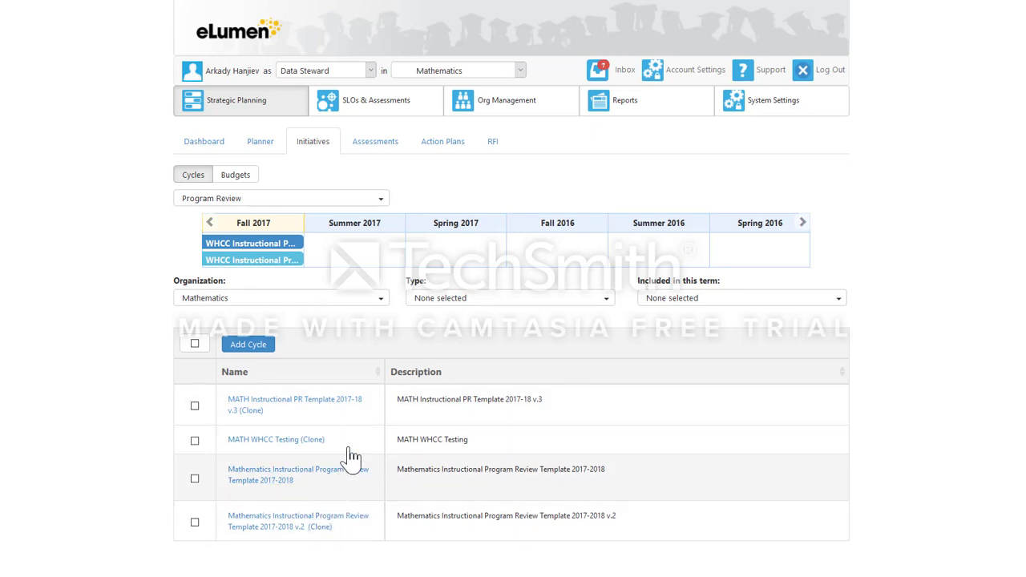
pyautogui.click(251, 412)
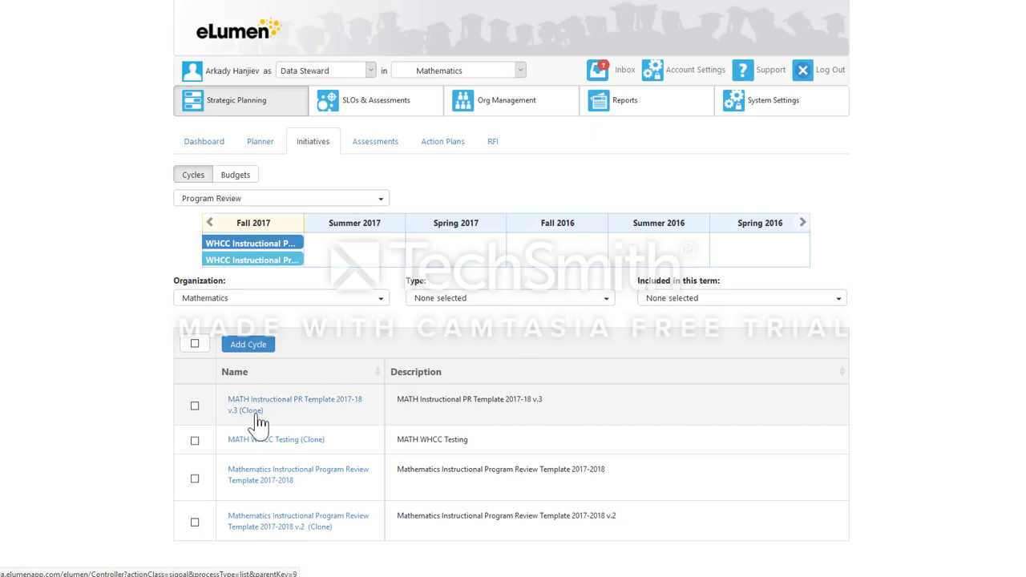
# Switch the active organization to Geography under Coalinga - Social Science.
pyautogui.click(465, 74)
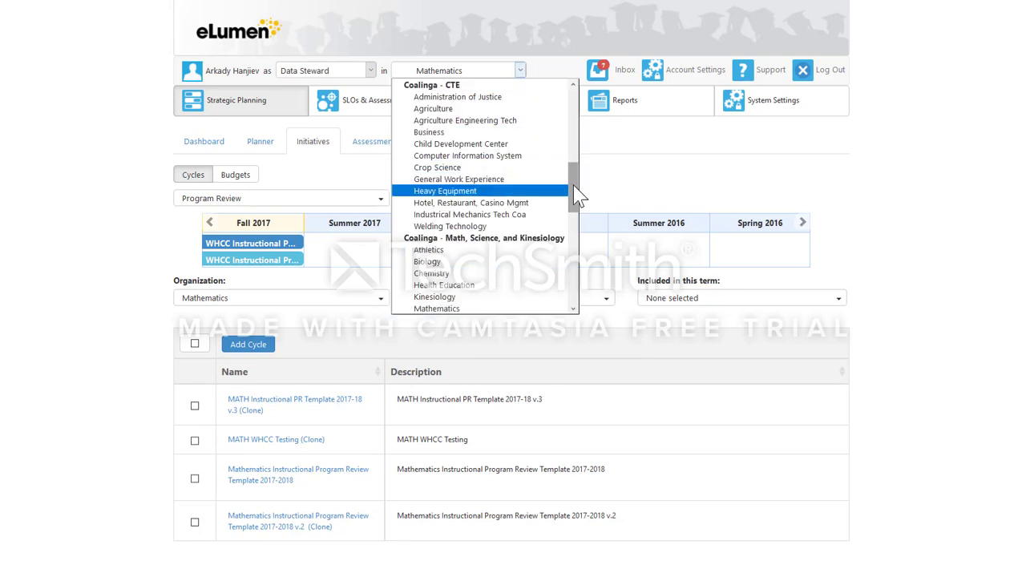
pyautogui.moveTo(572, 201)
pyautogui.mouseDown()
pyautogui.moveTo(577, 120)
pyautogui.moveTo(575, 245)
pyautogui.mouseUp()
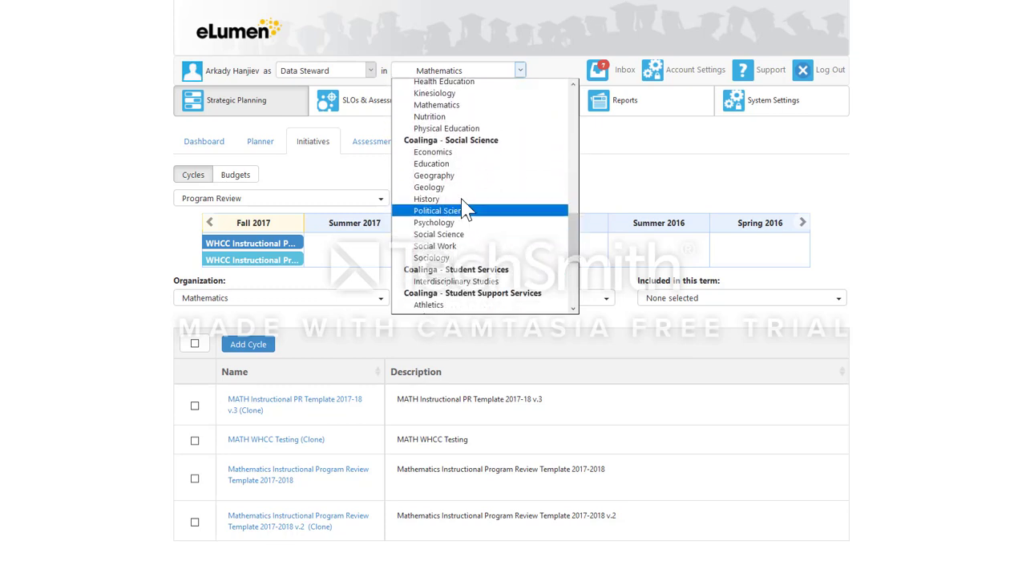
pyautogui.click(440, 176)
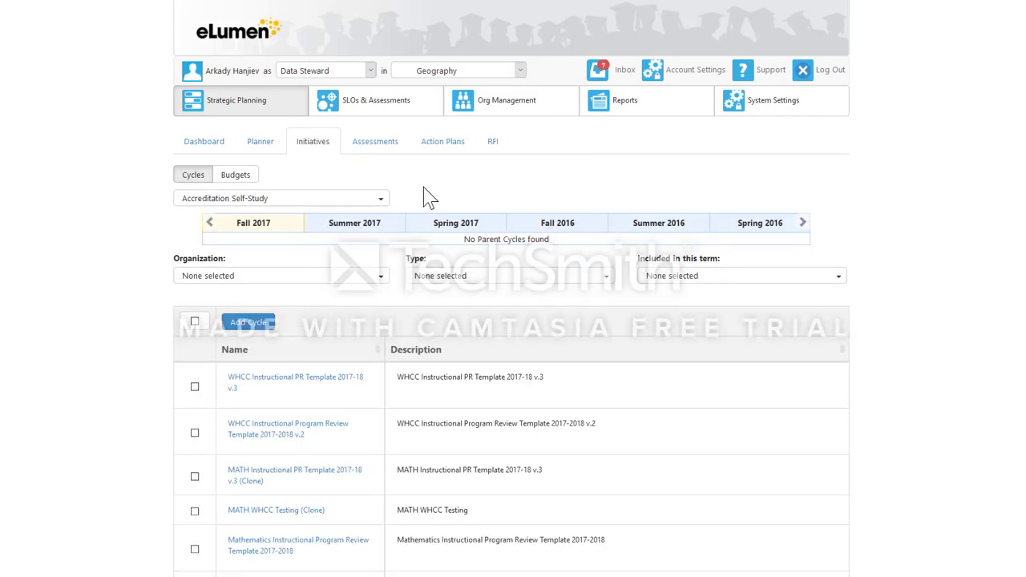
# Show the Program Review parent cycles for Geography and clone WHCC Instructional PR Template 2017-18 v.3 from the term timeline.
pyautogui.scroll(-1, 430, 198)
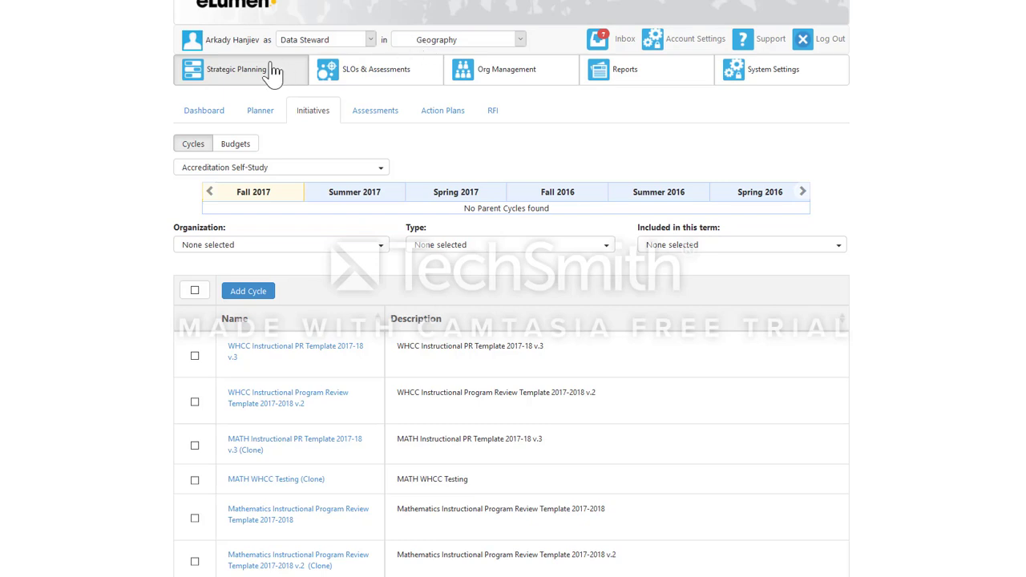
pyautogui.click(267, 168)
pyautogui.click(265, 216)
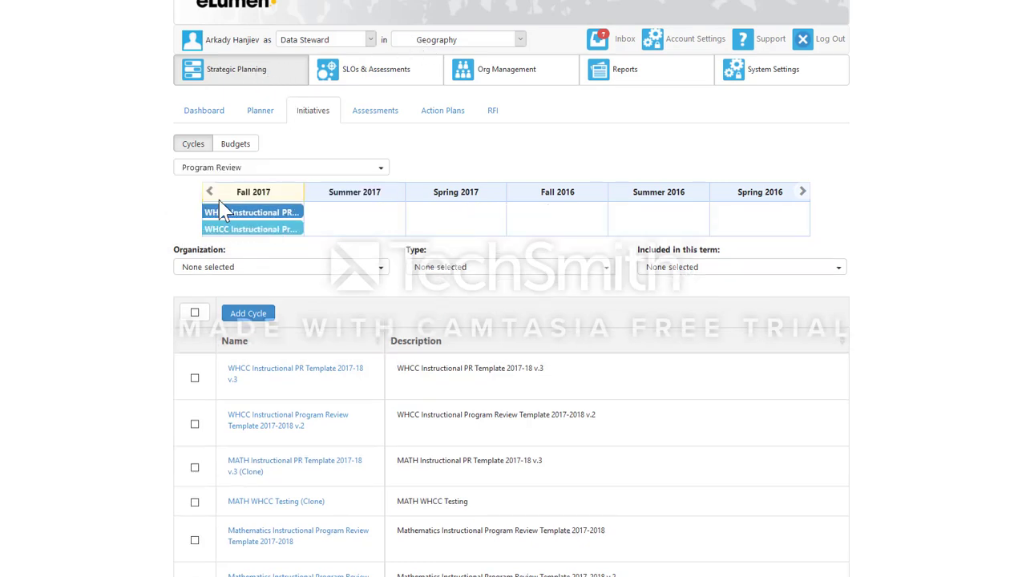
pyautogui.doubleClick(209, 192)
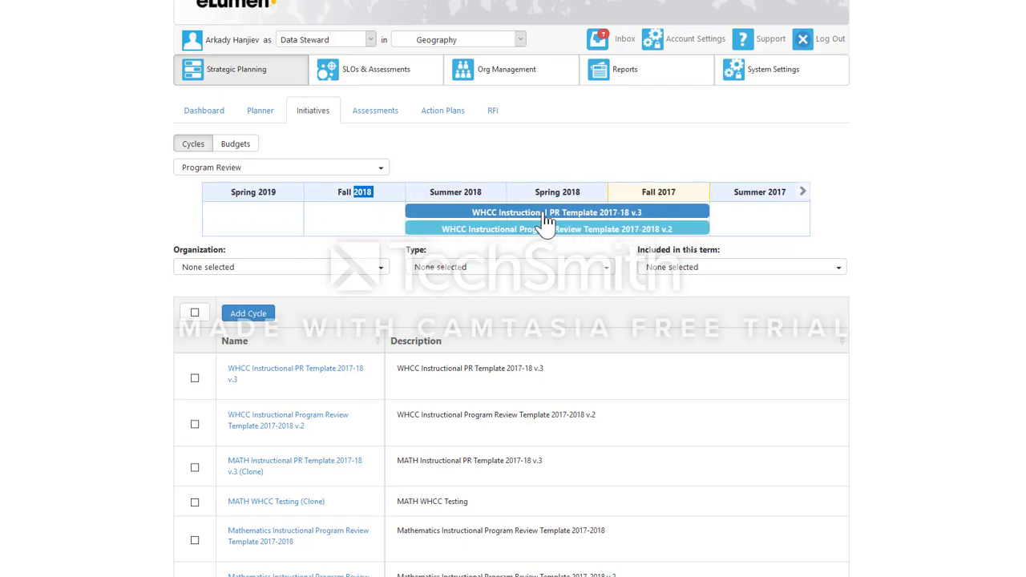
pyautogui.click(544, 220)
pyautogui.click(524, 311)
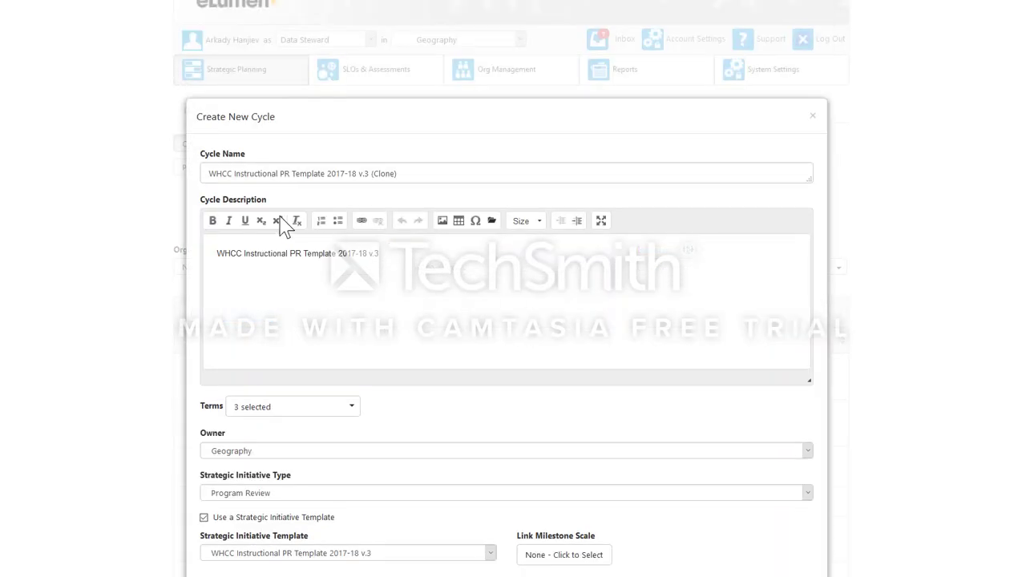
# Replace "WHCC" with "Geography" in the cloned cycle's name and description, and save the cycle.
pyautogui.moveTo(233, 174); pyautogui.dragTo(208, 174)
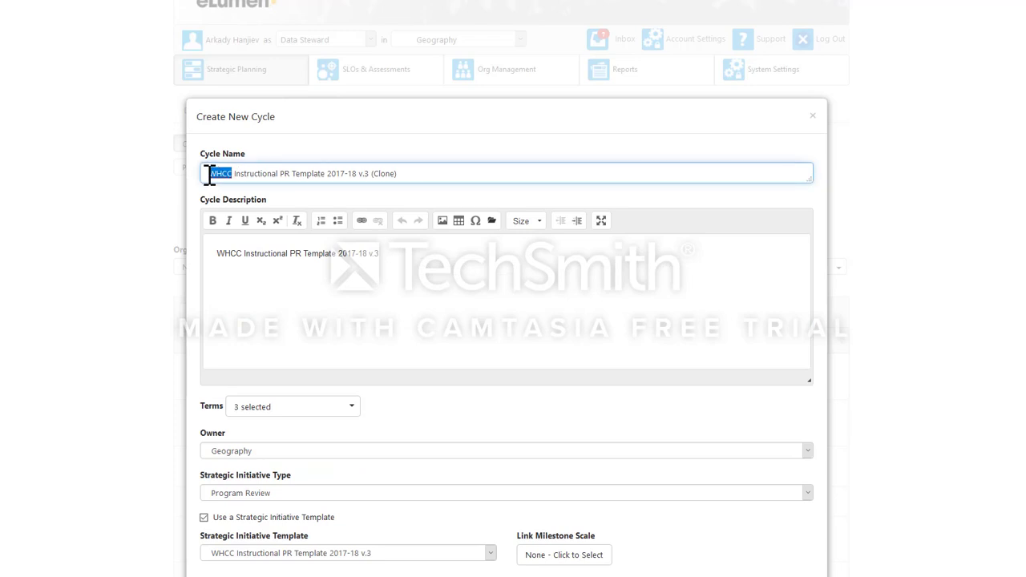
pyautogui.press('BackSpace')
pyautogui.write('Geo')
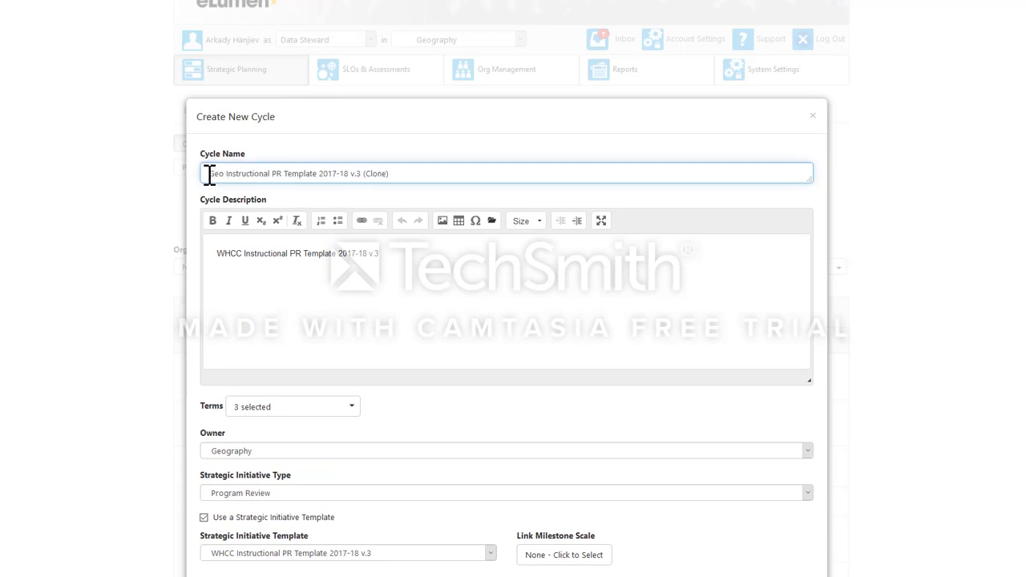
pyautogui.write('graphy')
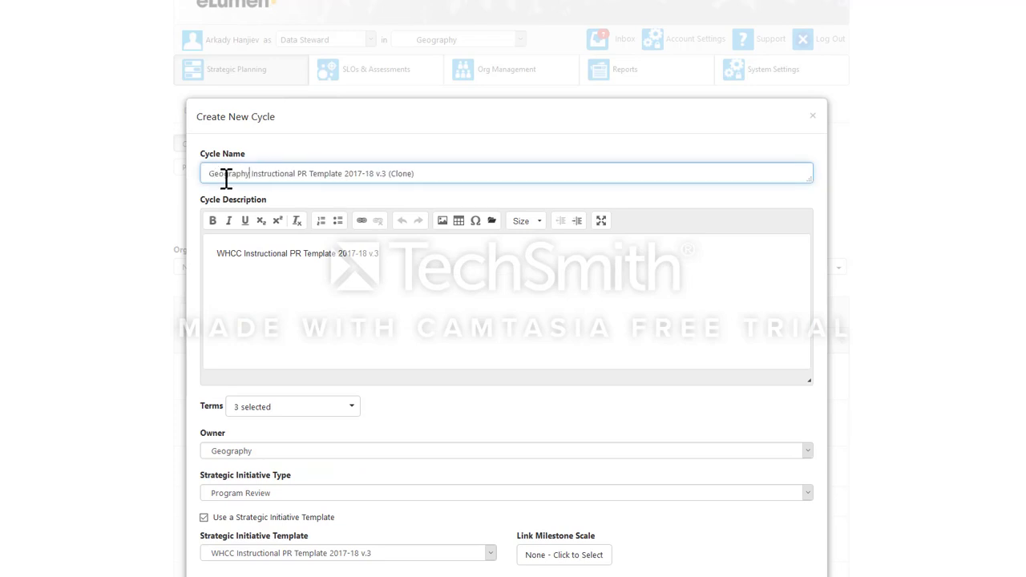
pyautogui.moveTo(249, 174); pyautogui.dragTo(196, 174)
pyautogui.hotkey('ctrl', 'c')
pyautogui.moveTo(243, 251); pyautogui.dragTo(218, 250)
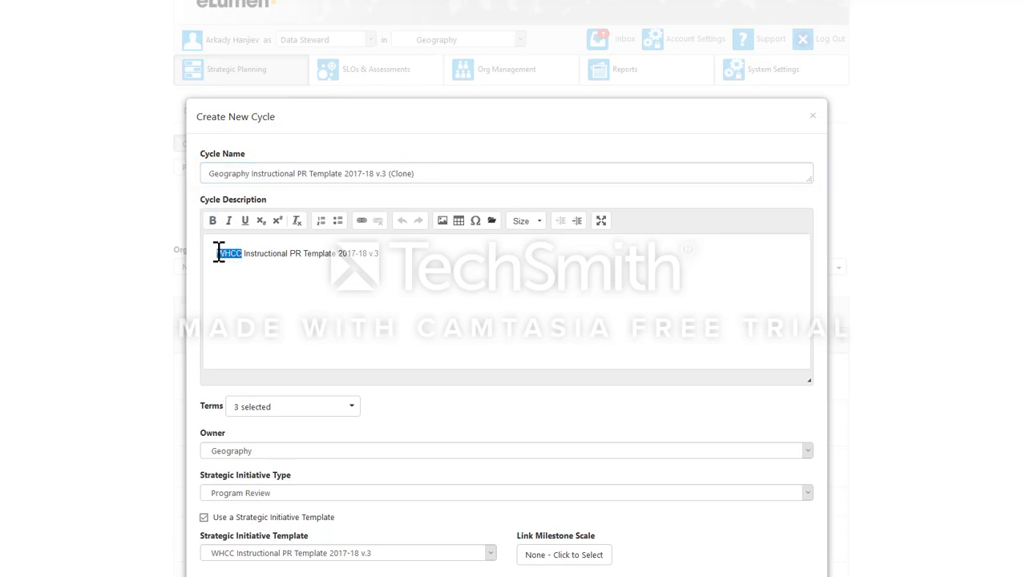
pyautogui.hotkey('ctrl', 'v')
pyautogui.scroll(-1, 409, 335)
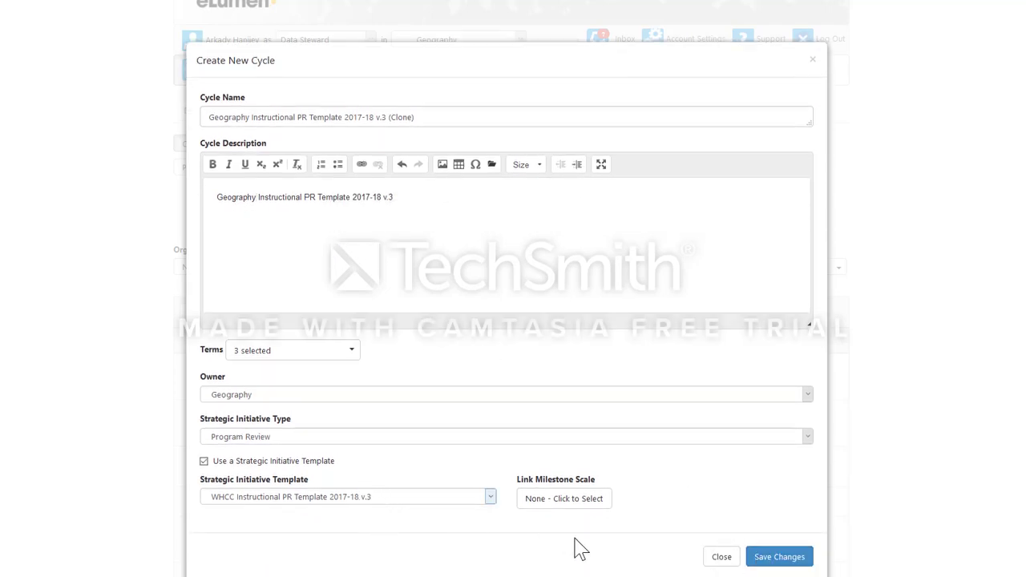
pyautogui.click(773, 556)
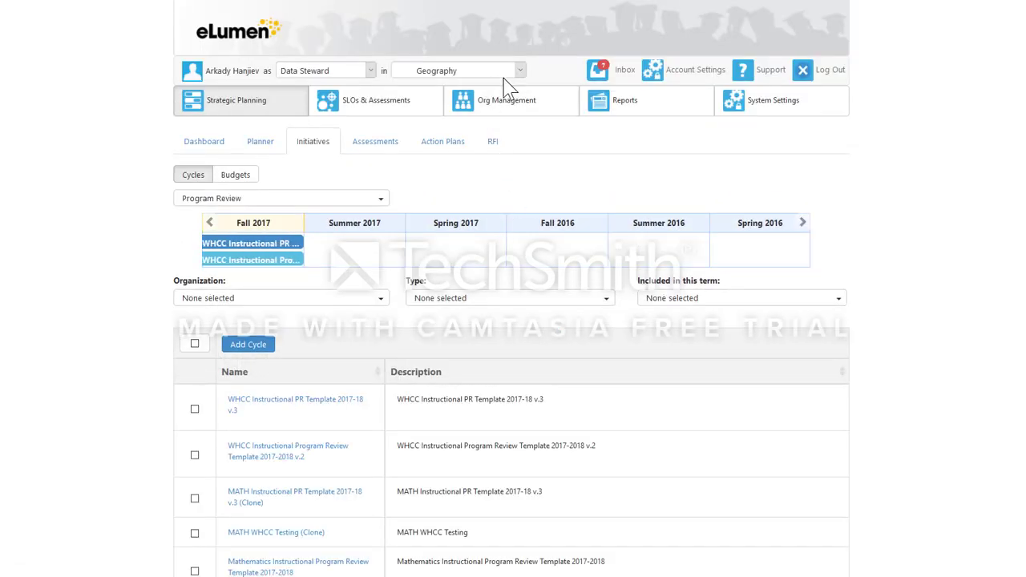
# Switch the active organization to Political Science under Coalinga - Social Science.
pyautogui.click(519, 70)
pyautogui.scroll(-4, 510, 212)
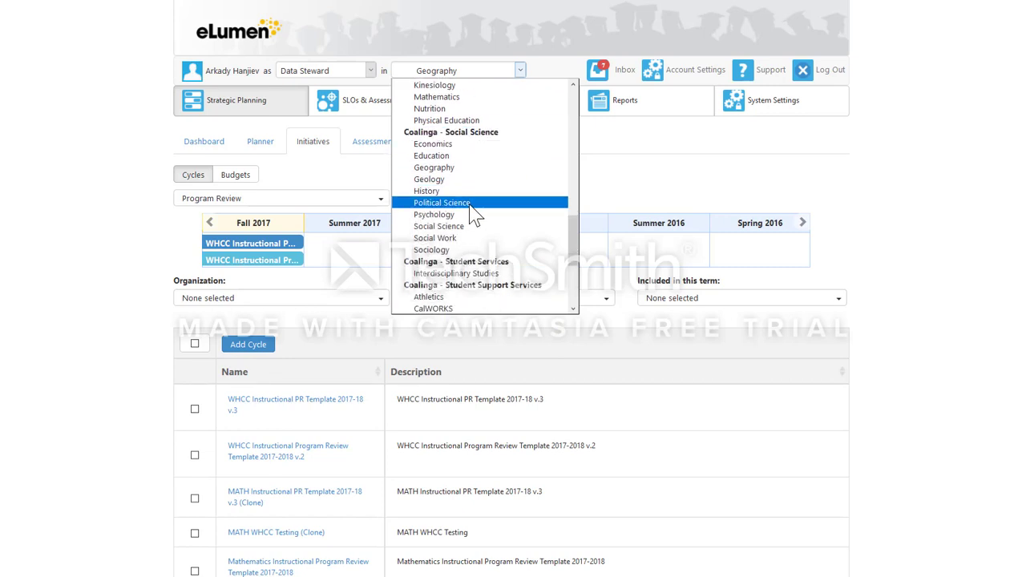
pyautogui.click(473, 206)
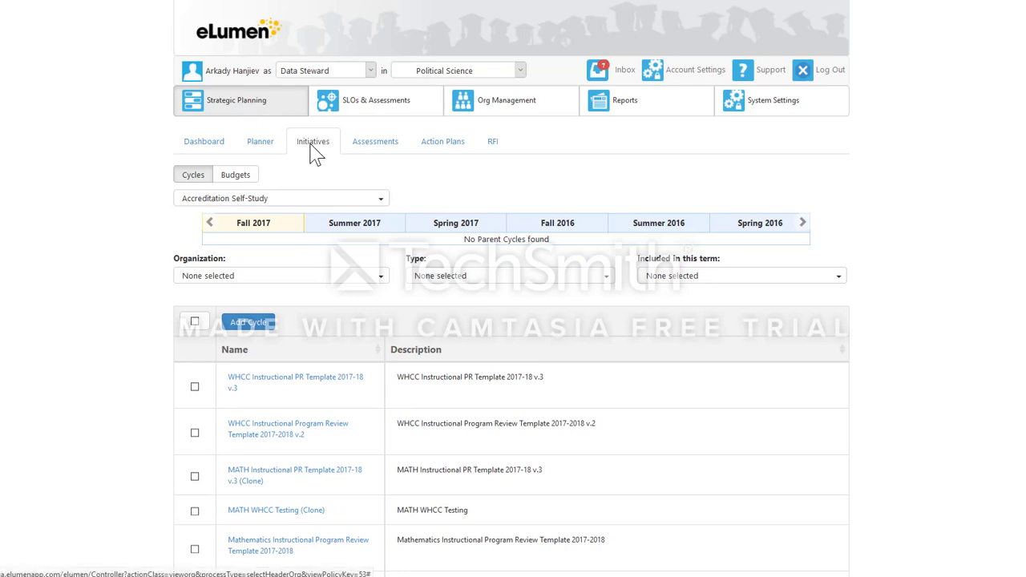
# Show the Program Review parent cycles for Political Science and clone WHCC Instructional PR Template 2017-18 v.3 from the term timeline.
pyautogui.click(267, 200)
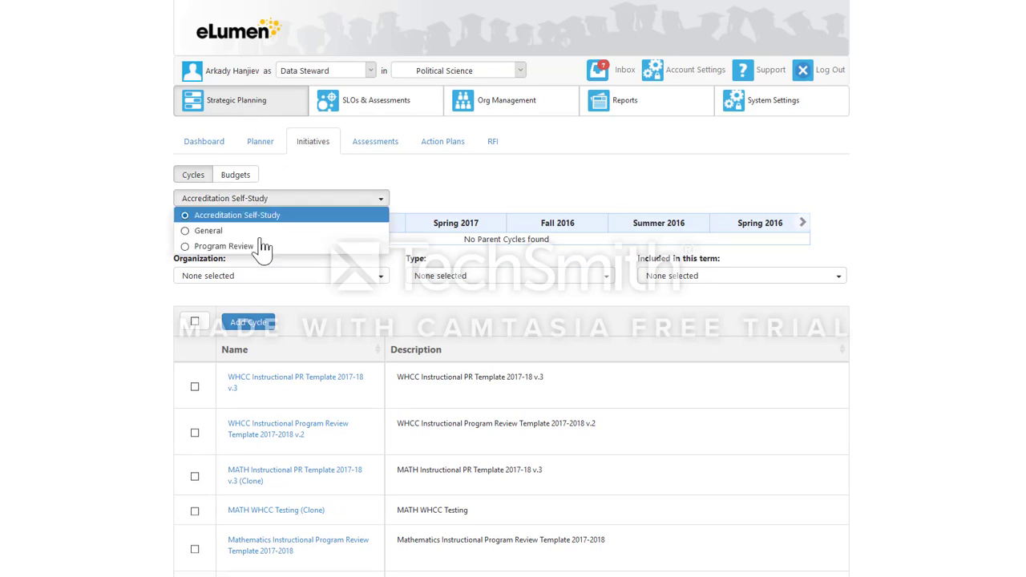
pyautogui.click(256, 247)
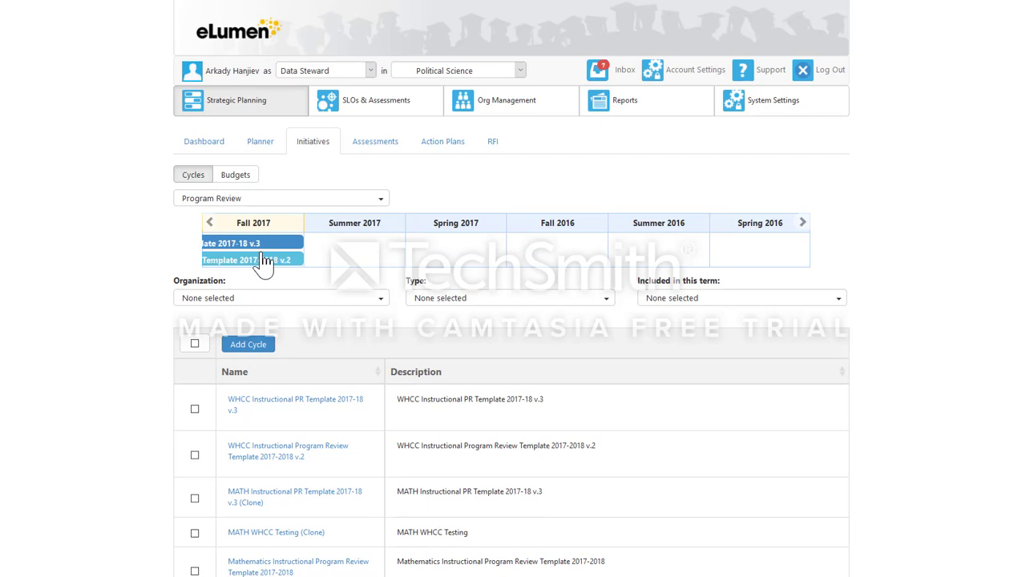
pyautogui.click(210, 223)
pyautogui.doubleClick(210, 223)
pyautogui.click(210, 223)
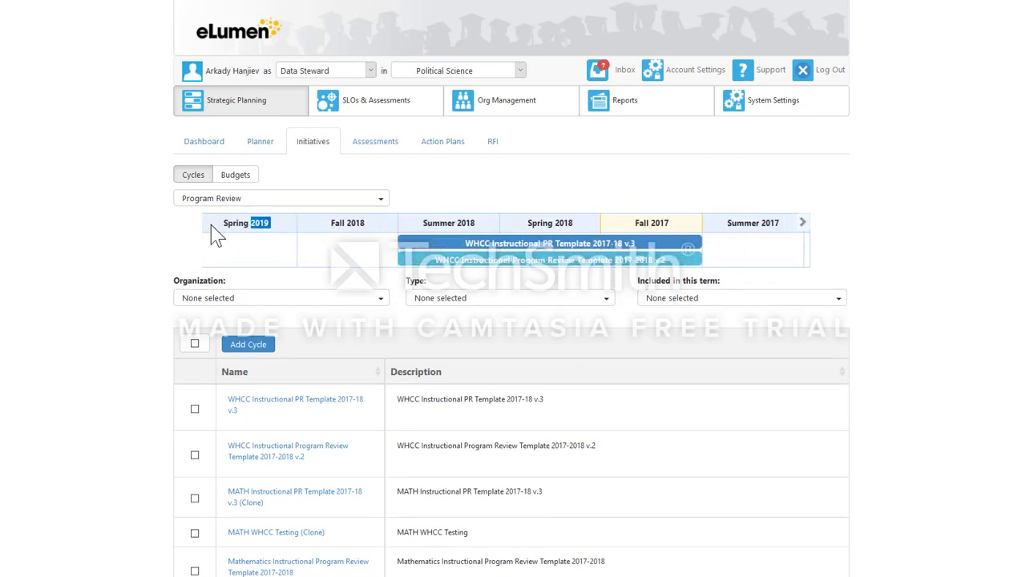
pyautogui.click(525, 246)
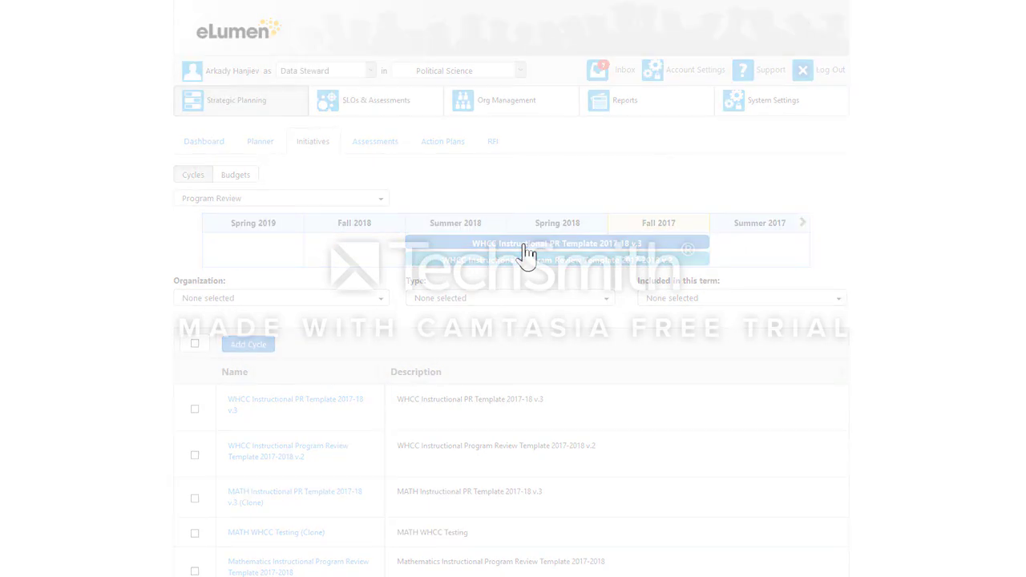
pyautogui.click(528, 311)
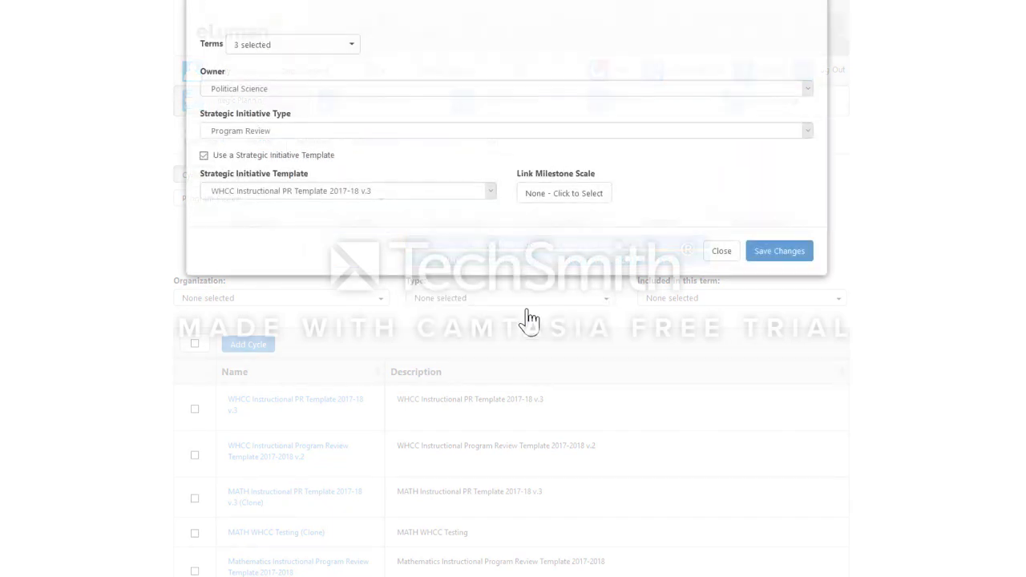
# Replace "WHCC" with "Political Science" in the cloned cycle's name and description, and save the cycle.
pyautogui.moveTo(231, 175); pyautogui.dragTo(210, 174)
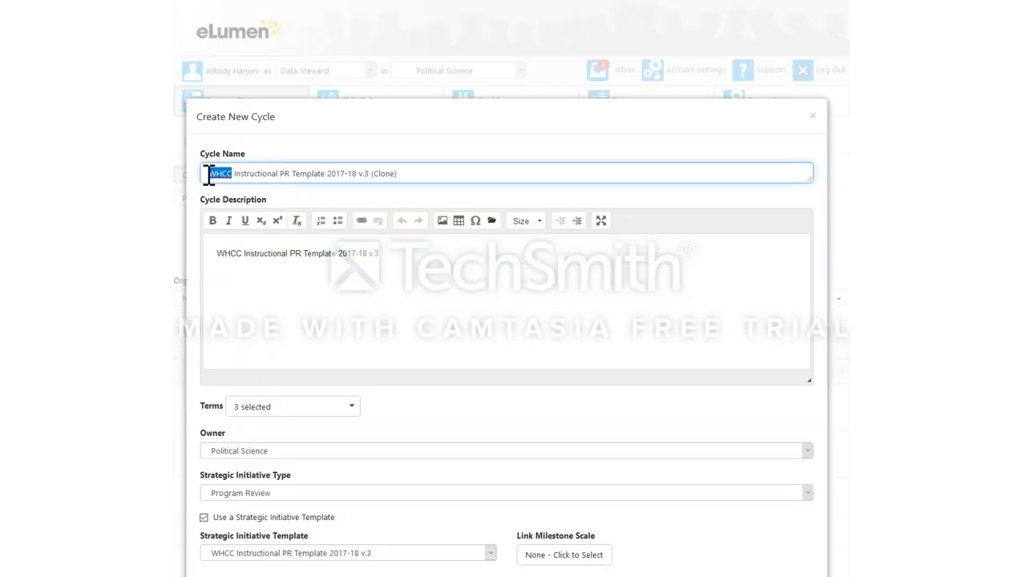
pyautogui.write('Political ')
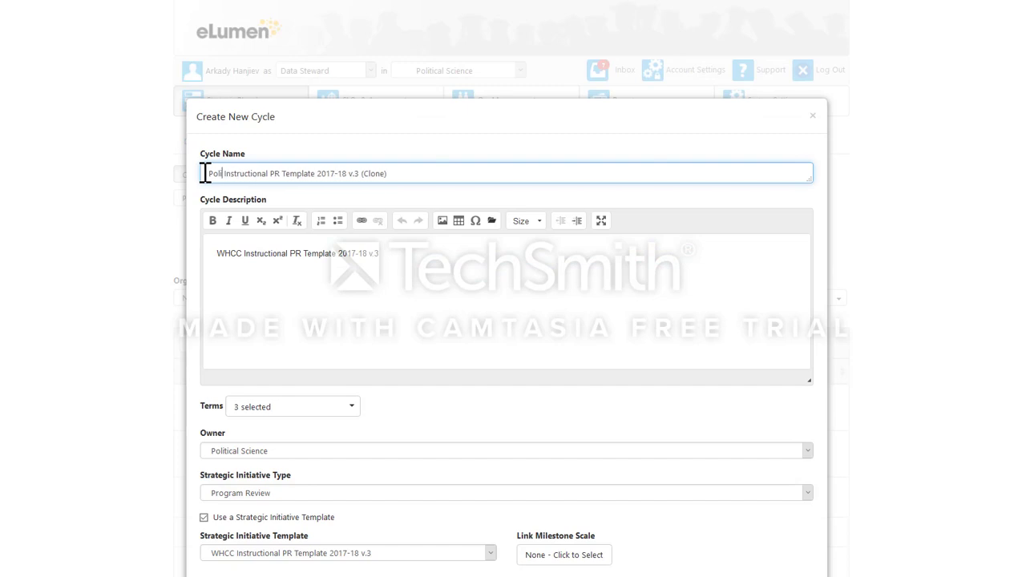
pyautogui.write('Science')
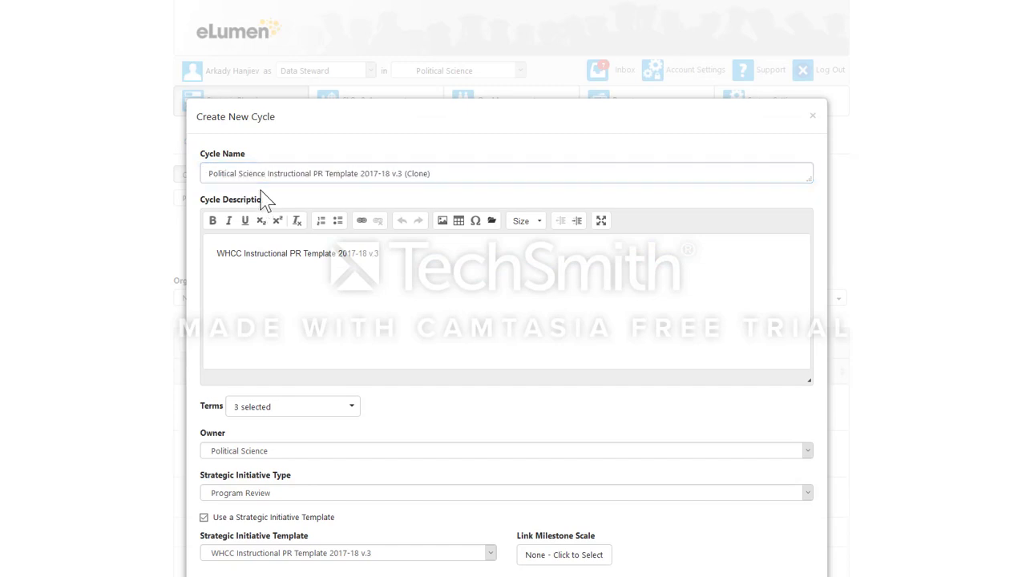
pyautogui.moveTo(266, 173); pyautogui.dragTo(204, 173)
pyautogui.hotkey('ctrl', 'c')
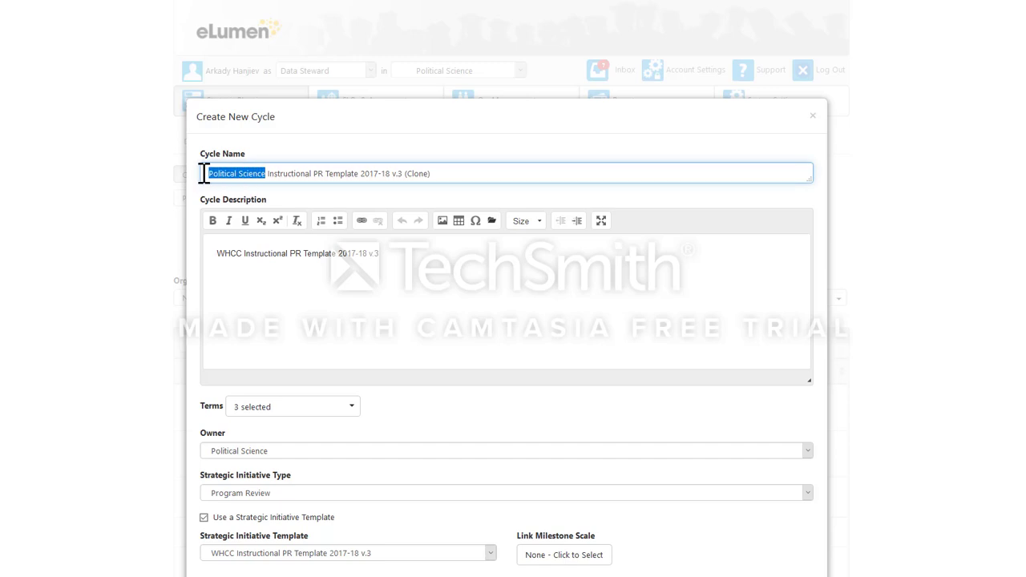
pyautogui.moveTo(242, 253); pyautogui.dragTo(221, 253)
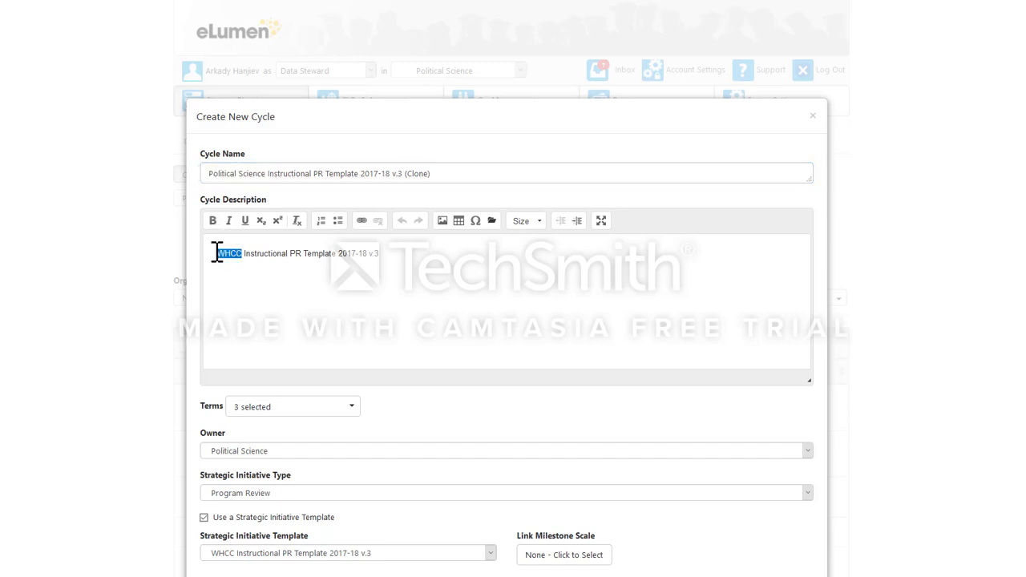
pyautogui.hotkey('ctrl', 'v')
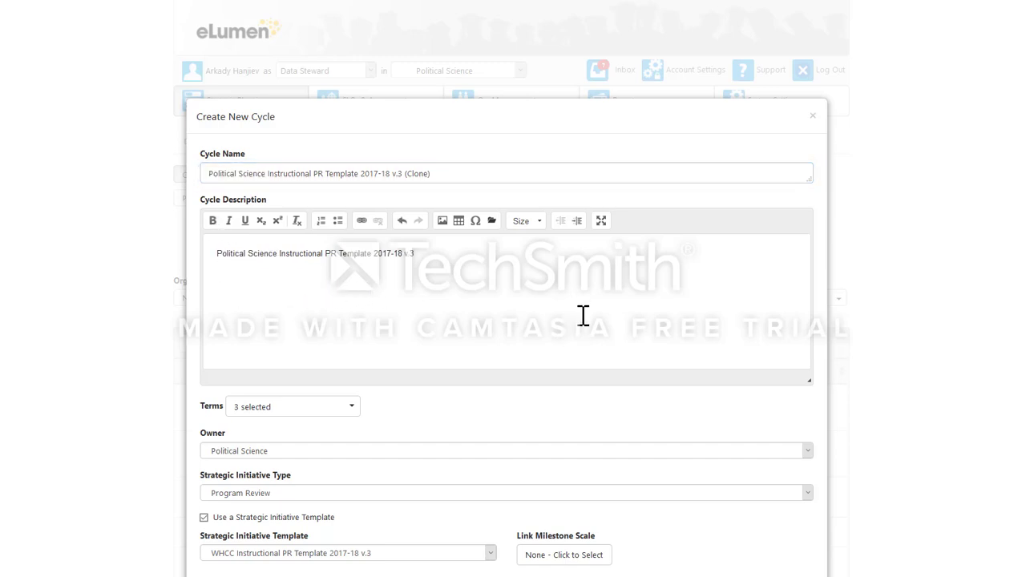
pyautogui.scroll(-1, 557, 314)
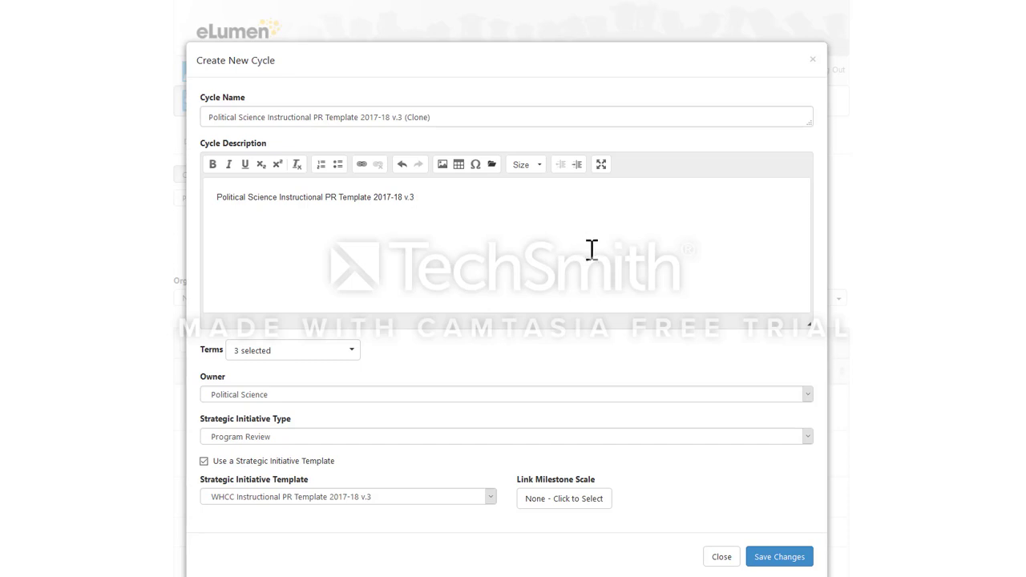
pyautogui.click(767, 564)
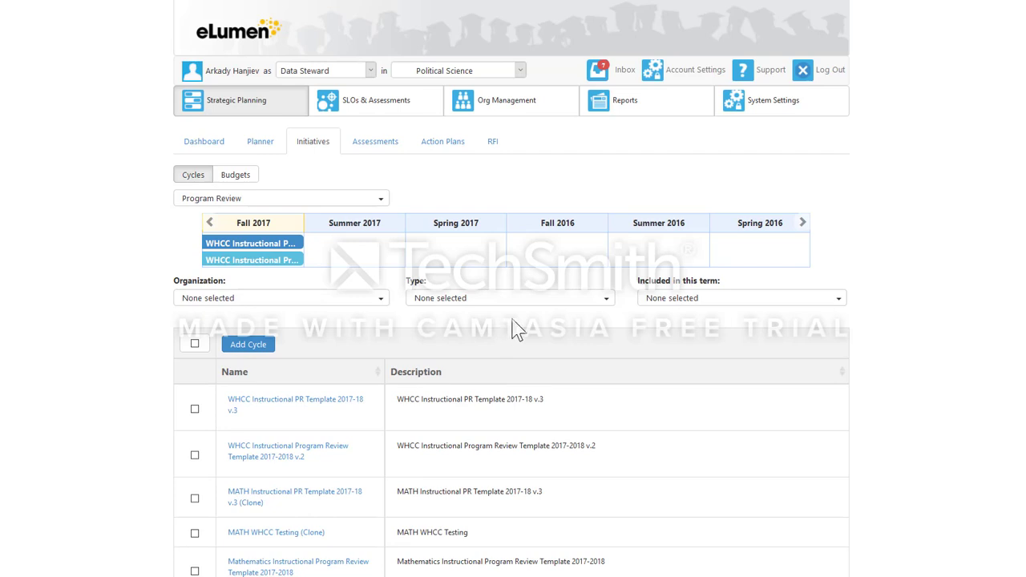
# Open the MATH Instructional PR Template 2017-18 v.3 (Clone) cycle from the cycle list.
pyautogui.scroll(-2, 517, 329)
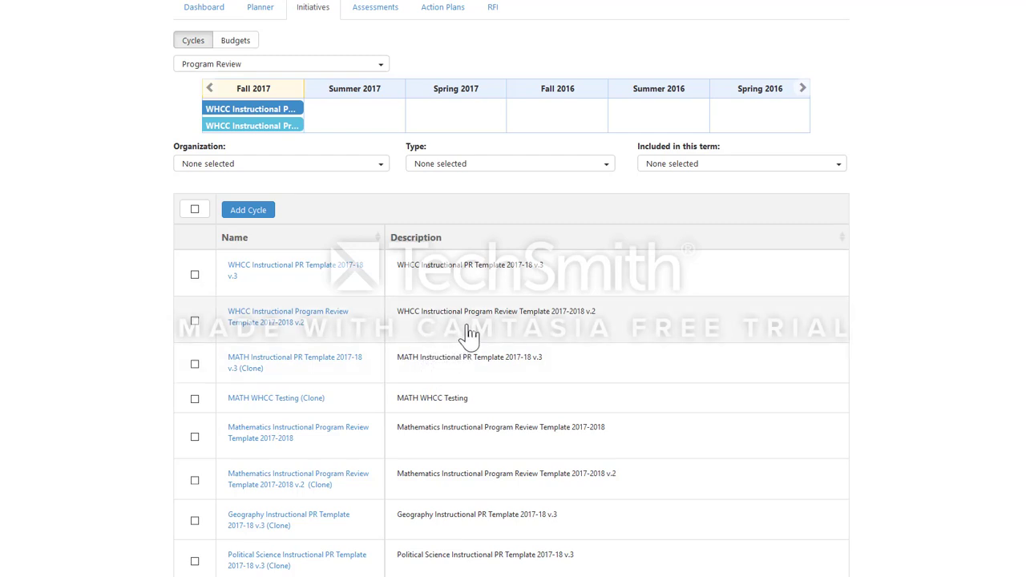
pyautogui.click(286, 362)
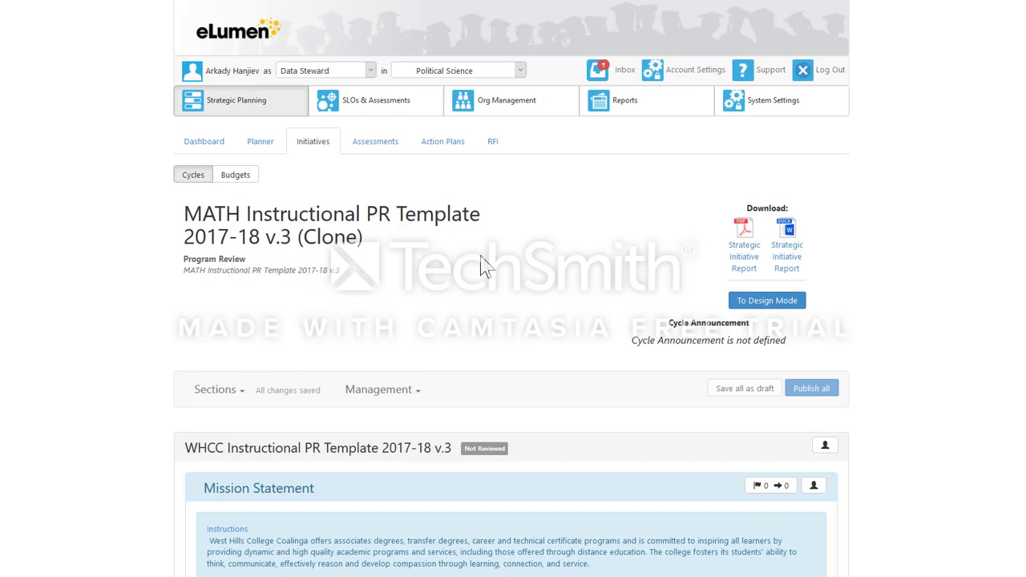
# Switch the MATH Instructional PR Template 2017-18 v.3 (Clone) cycle to design mode and open its strategic initiative collaborators for management.
pyautogui.scroll(-2, 487, 267)
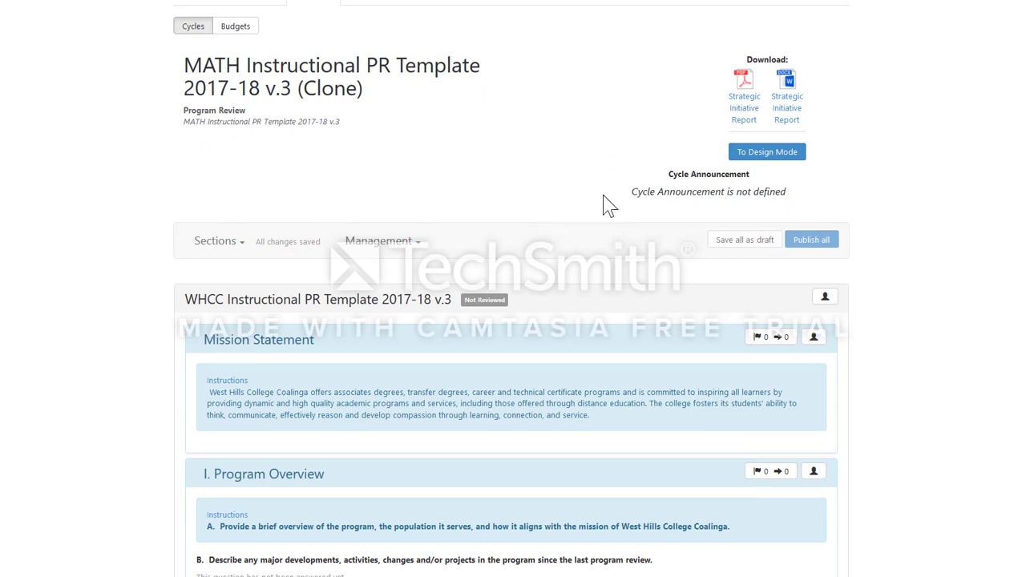
pyautogui.click(775, 159)
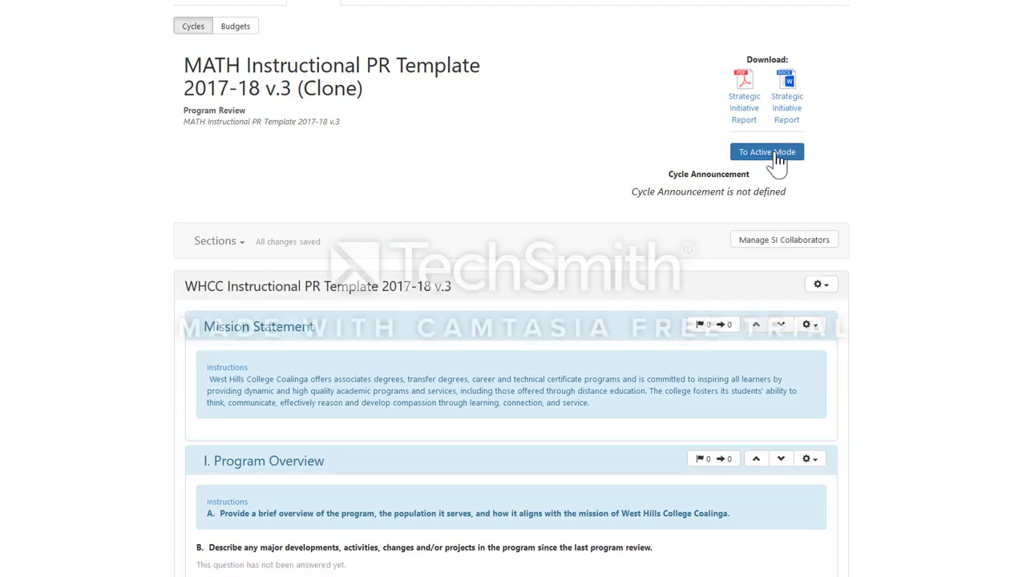
pyautogui.scroll(-1, 786, 251)
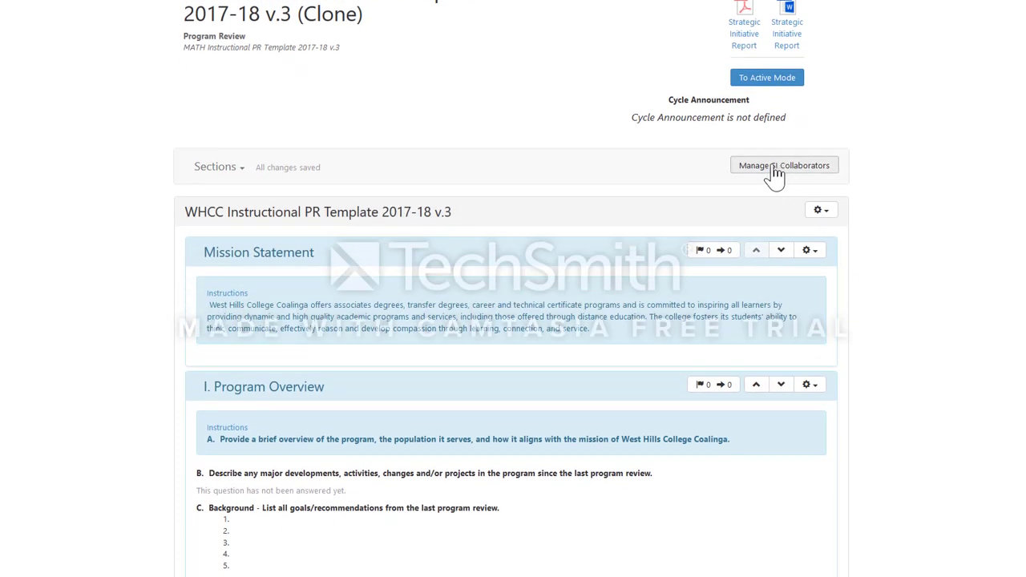
pyautogui.click(801, 173)
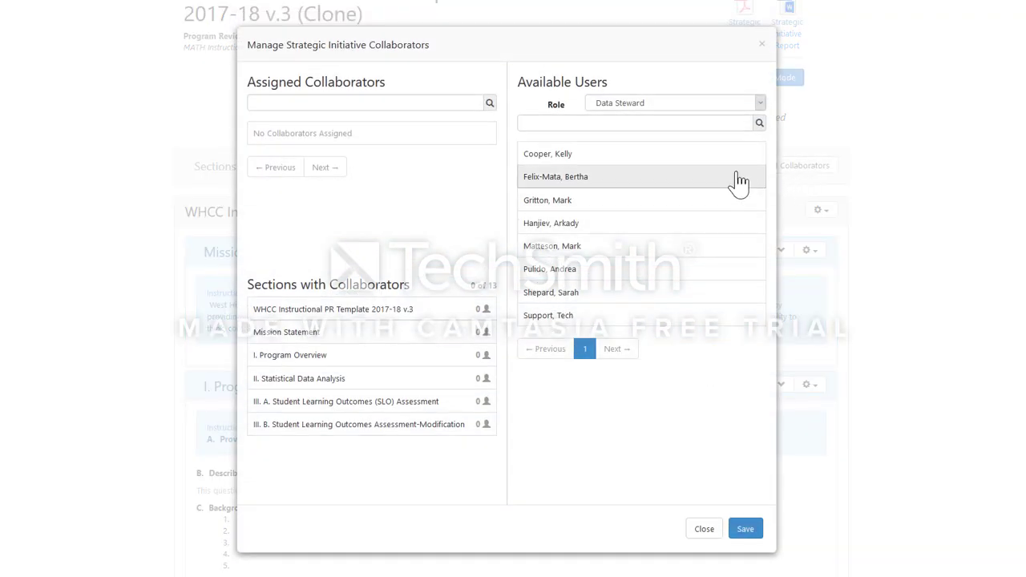
# Filter the available users by the Faculty role, find the first faculty member by surname, and assign that person as a collaborator.
pyautogui.click(756, 108)
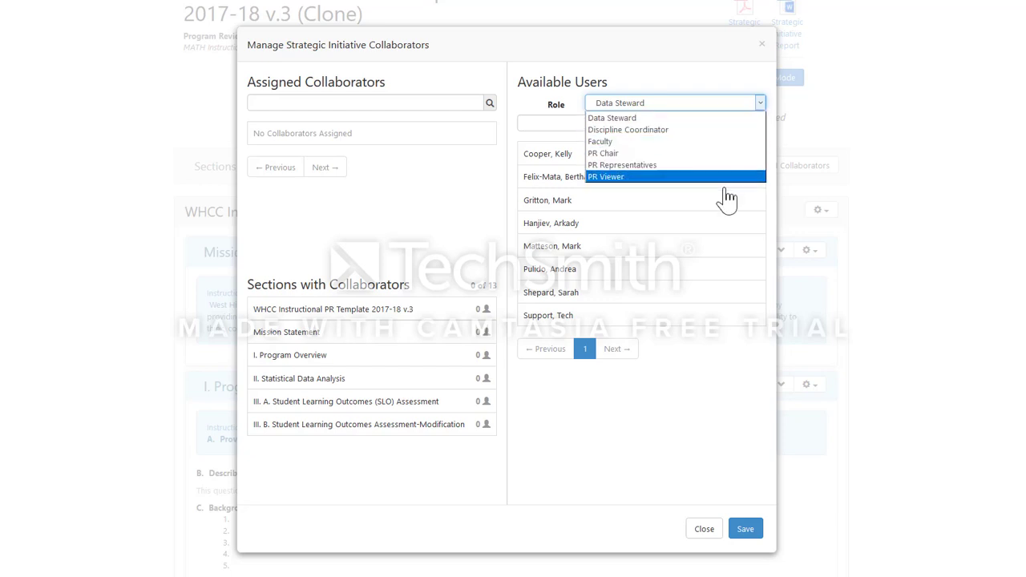
pyautogui.click(725, 141)
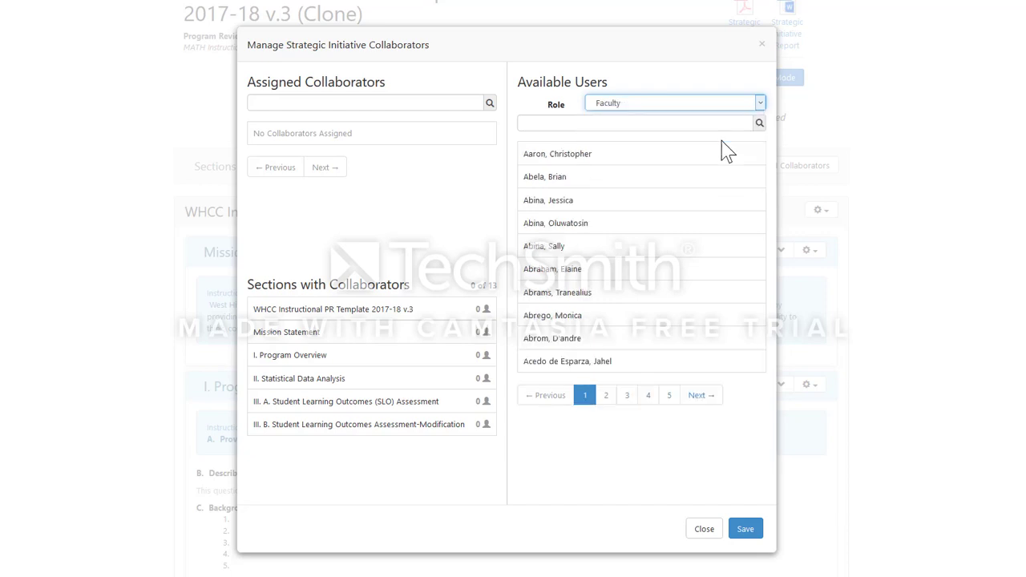
pyautogui.click(643, 123)
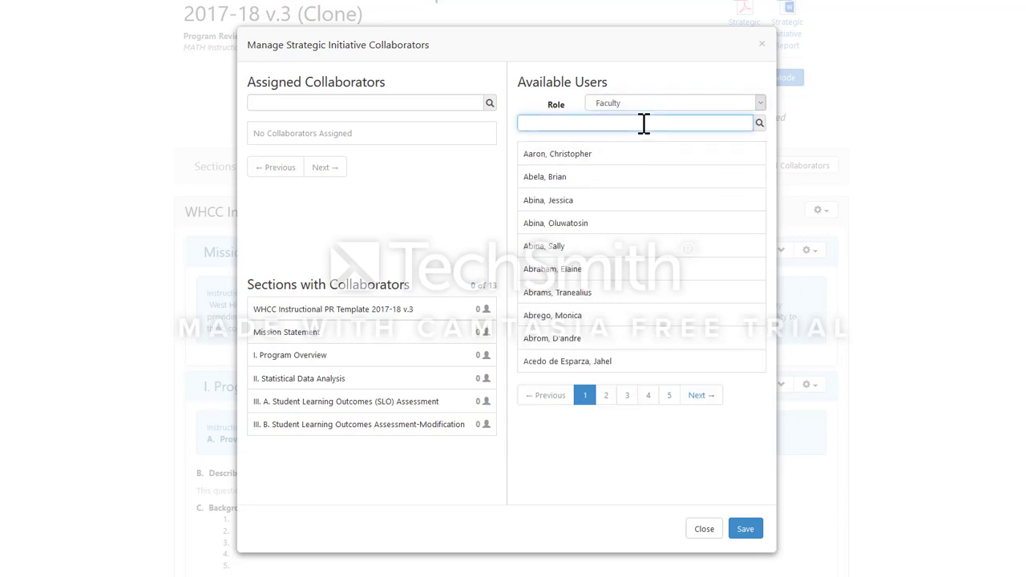
pyautogui.write('sow')
pyautogui.press('BackSpace')
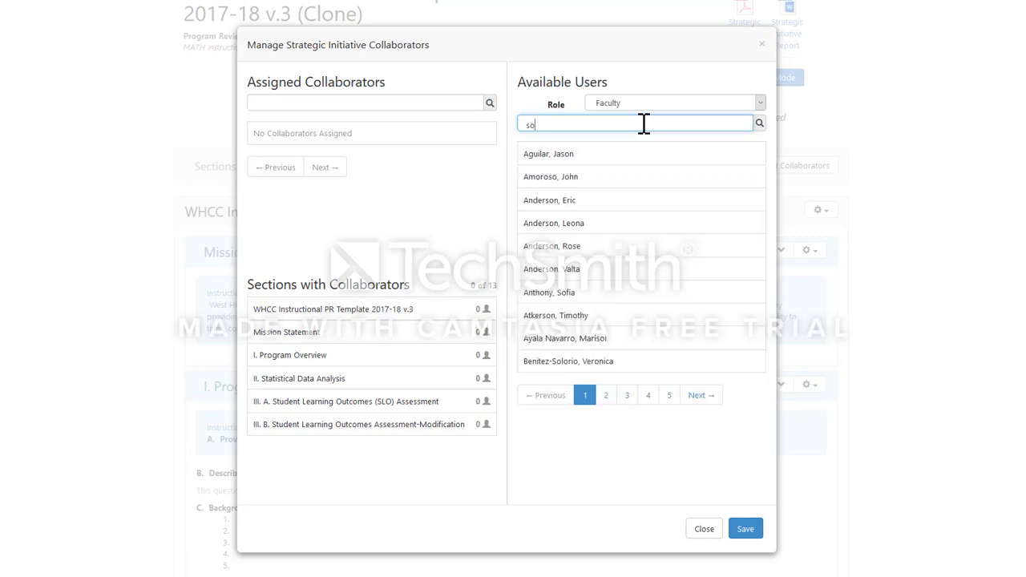
pyautogui.write('wden')
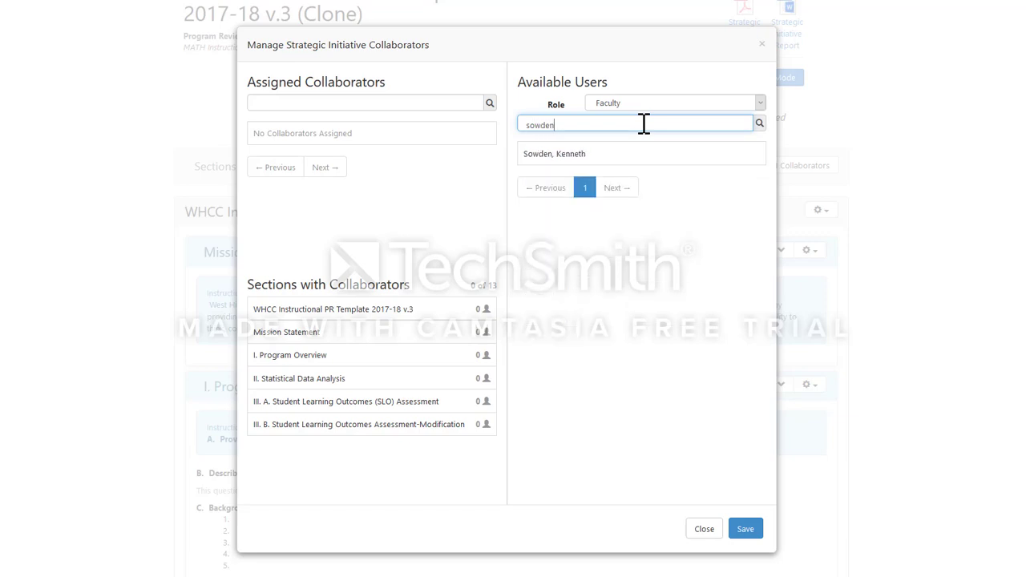
pyautogui.click(630, 157)
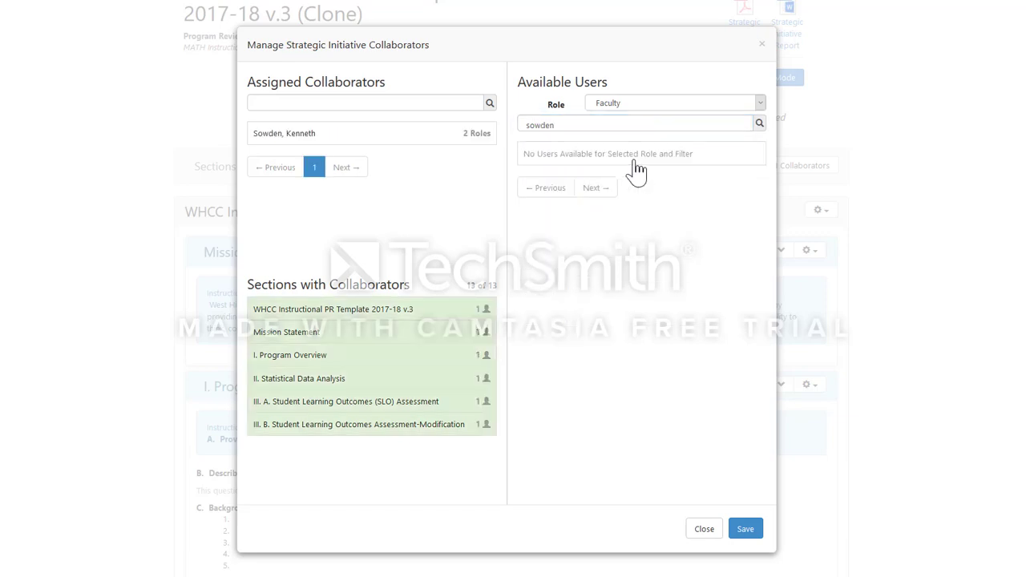
# Replace the user search with the second faculty member's surname and assign the matching person as a collaborator.
pyautogui.click(737, 122)
pyautogui.press('BackSpace')
pyautogui.press('BackSpace')
pyautogui.press('BackSpace')
pyautogui.press('BackSpace')
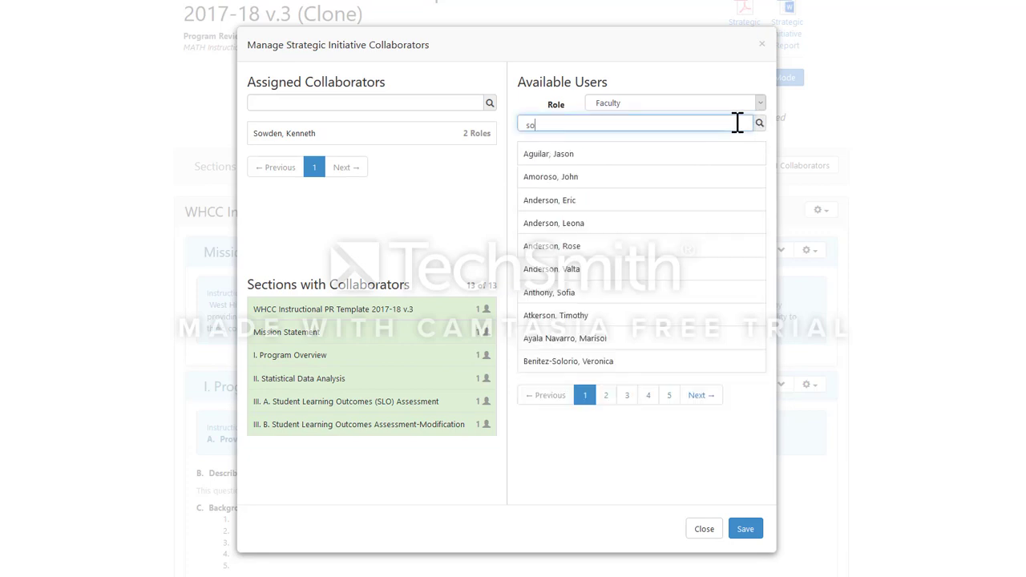
pyautogui.write('wilson')
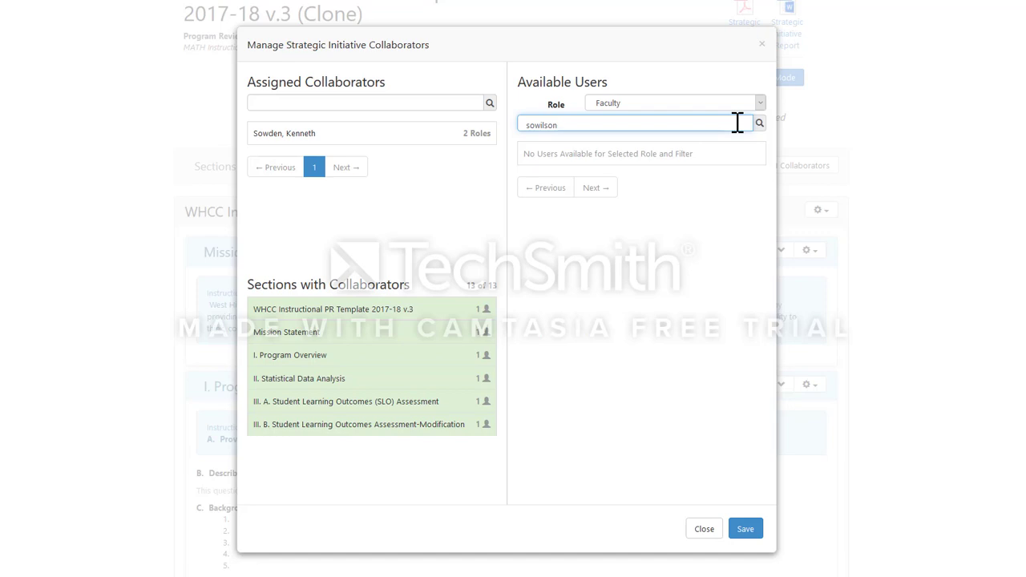
pyautogui.press('BackSpace')
pyautogui.press('BackSpace')
pyautogui.press('BackSpace')
pyautogui.write('wilson')
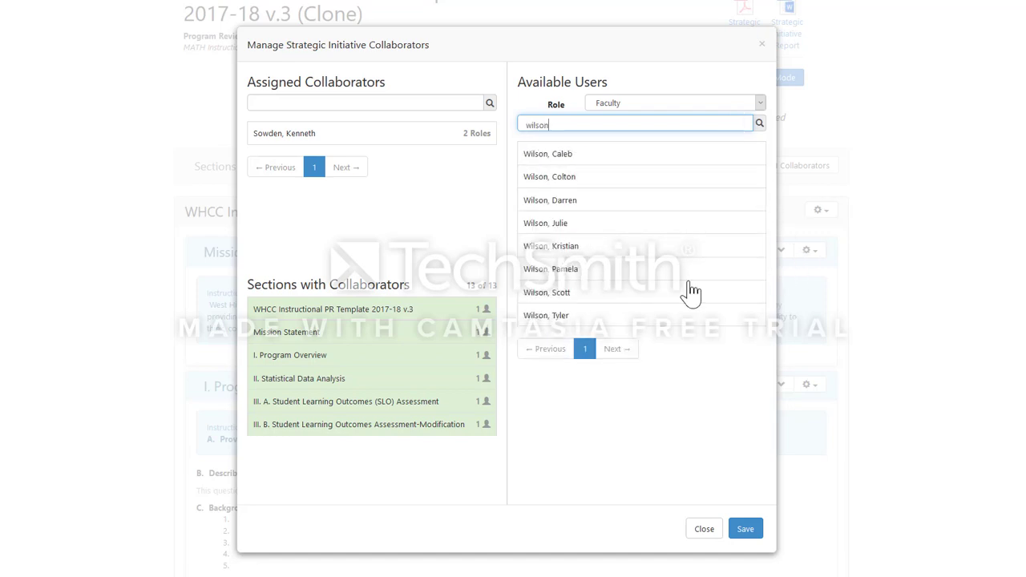
pyautogui.click(629, 295)
# Search the Faculty users for two more people by surname and assign each of them as a collaborator.
pyautogui.moveTo(603, 125); pyautogui.dragTo(507, 128)
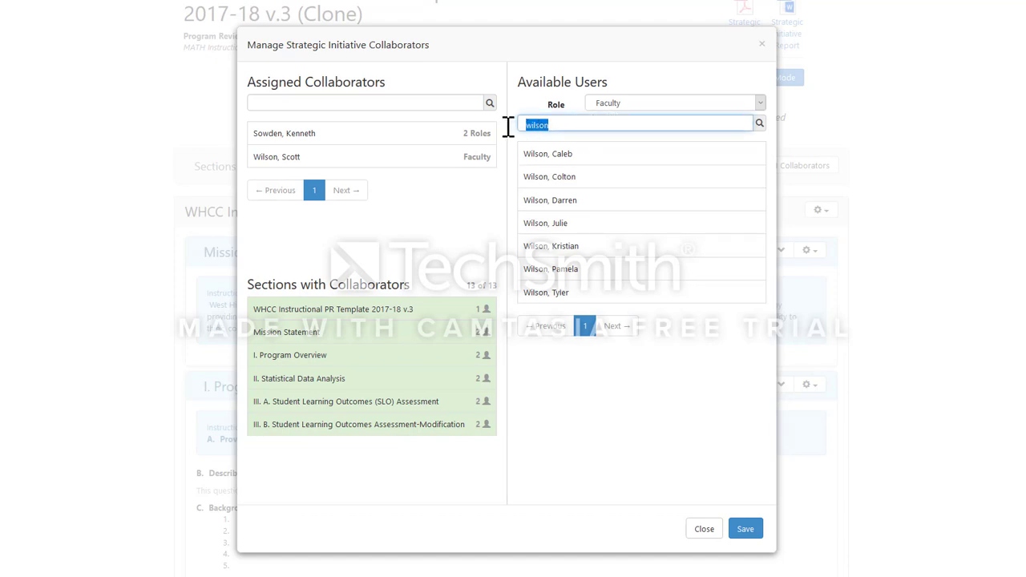
pyautogui.write('nn')
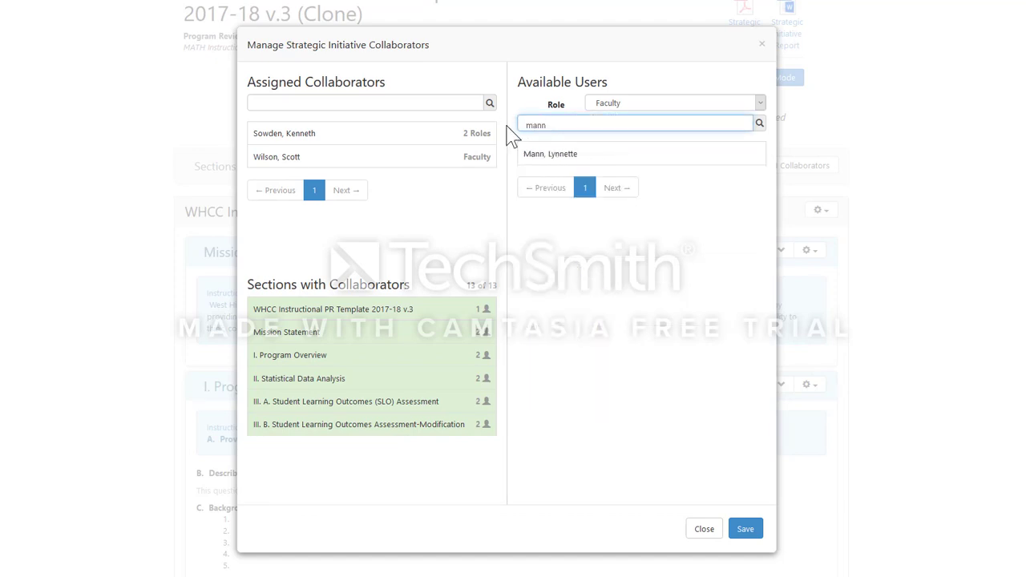
pyautogui.click(540, 156)
pyautogui.doubleClick(521, 125)
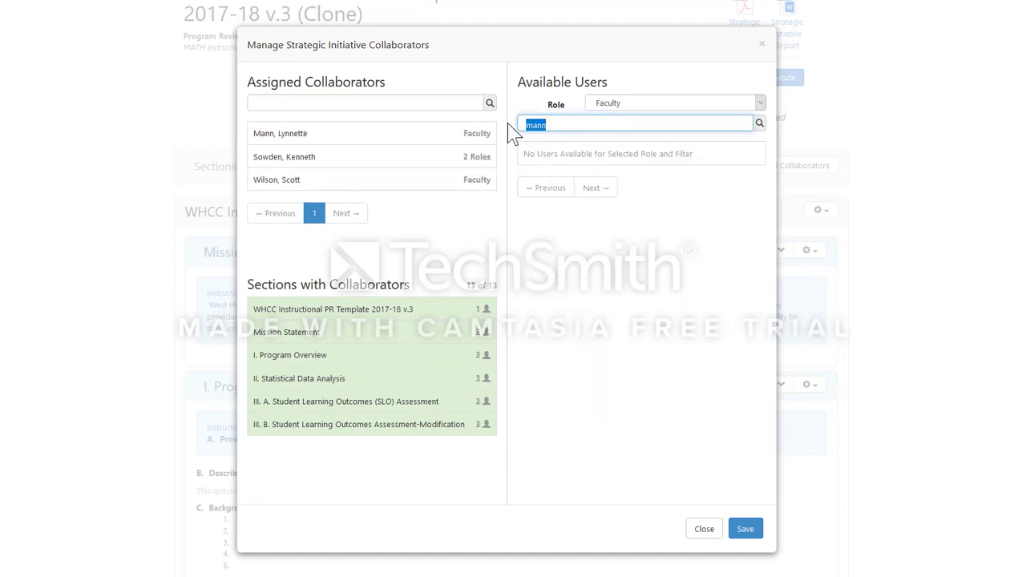
pyautogui.write('hanjiev')
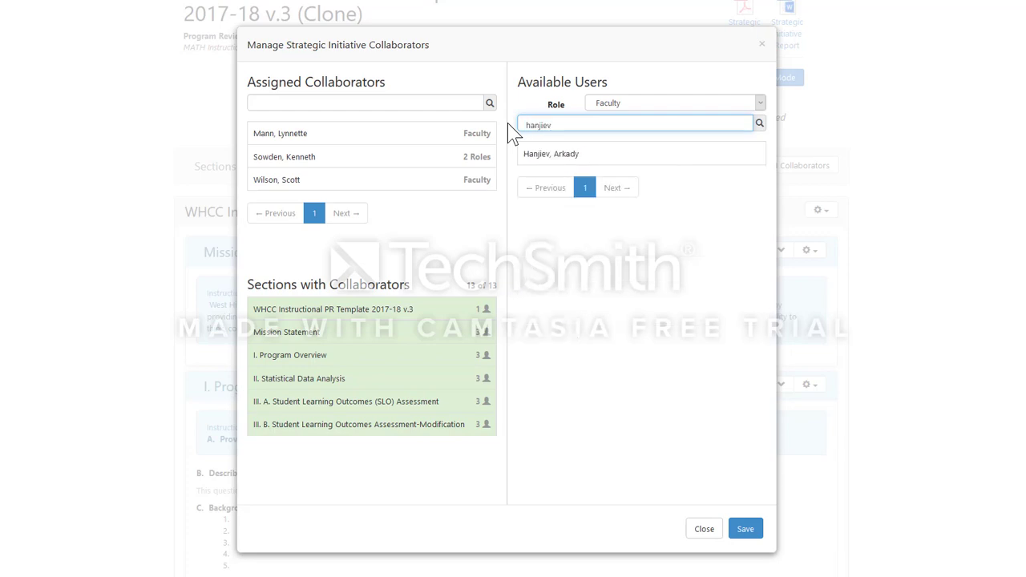
pyautogui.click(556, 153)
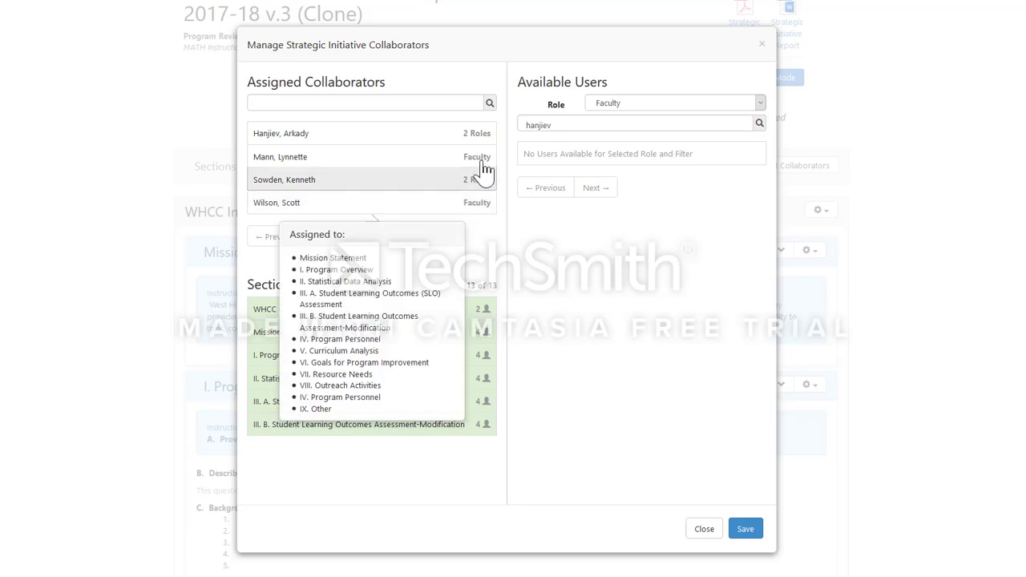
# Check which sections are assigned to the listed collaborators, then save the collaborator assignments and look over the cycle page.
pyautogui.moveTo(476, 191)
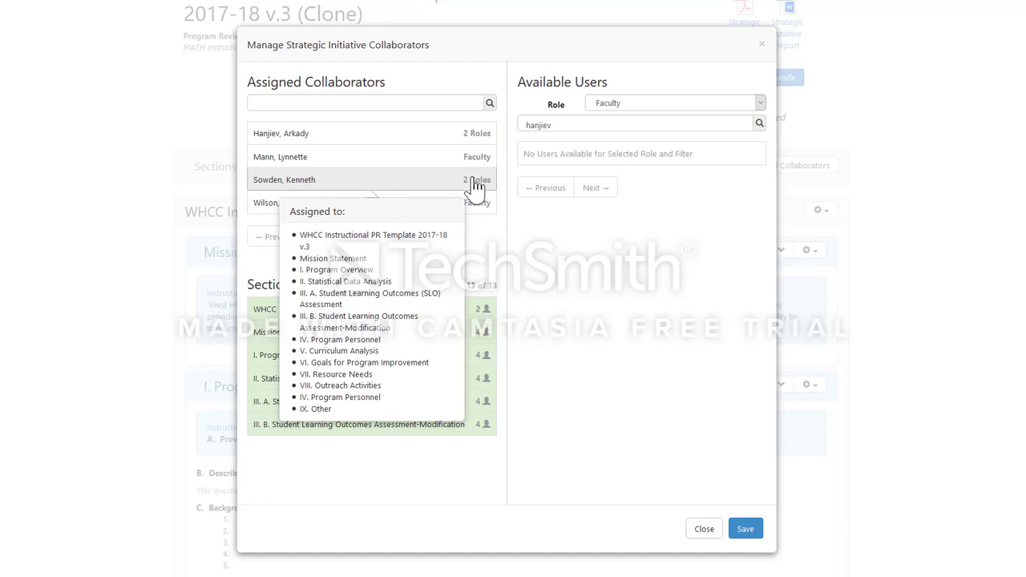
pyautogui.moveTo(482, 138)
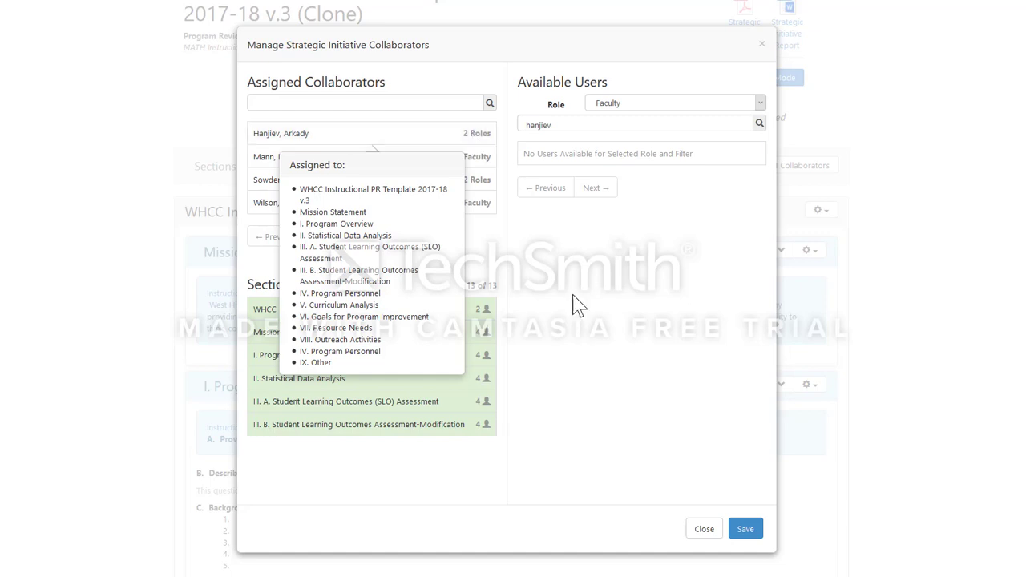
pyautogui.click(745, 531)
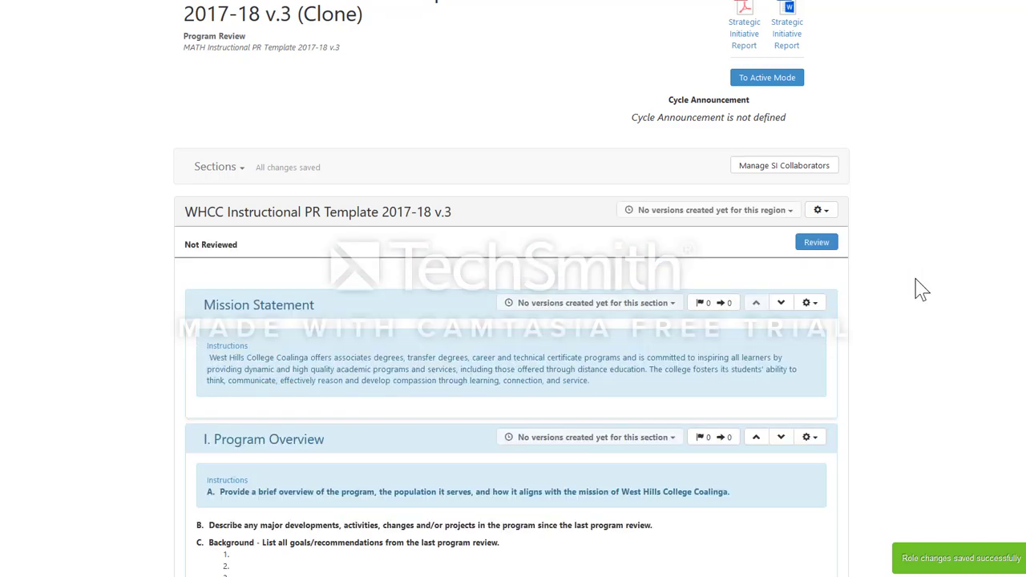
pyautogui.scroll(-5, 930, 296)
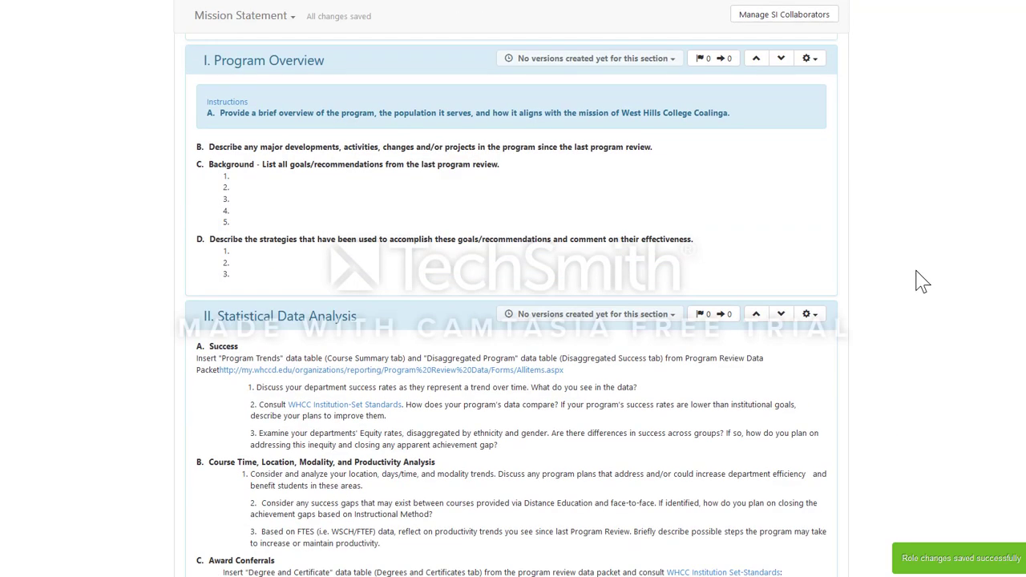
pyautogui.scroll(8, 922, 281)
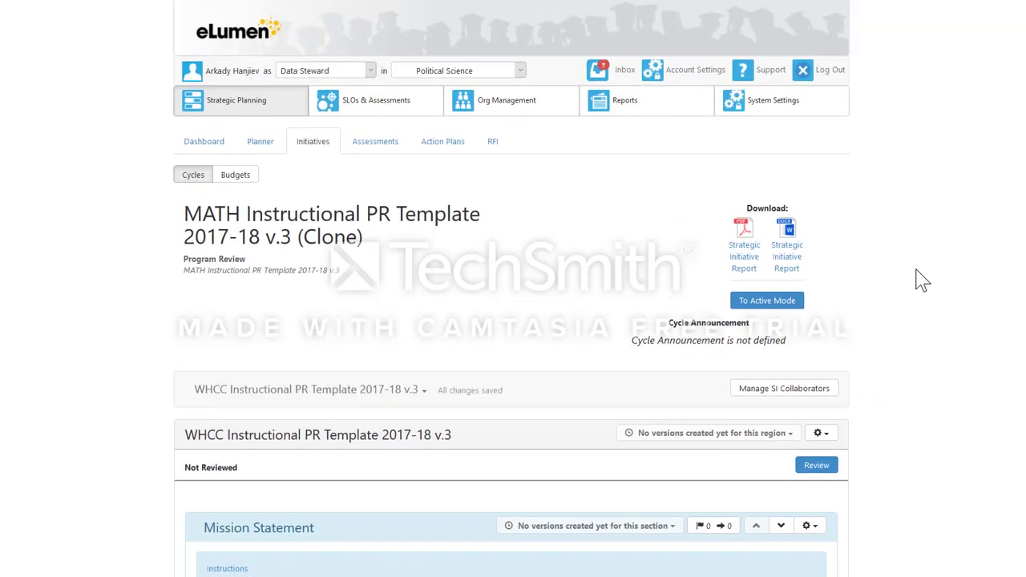